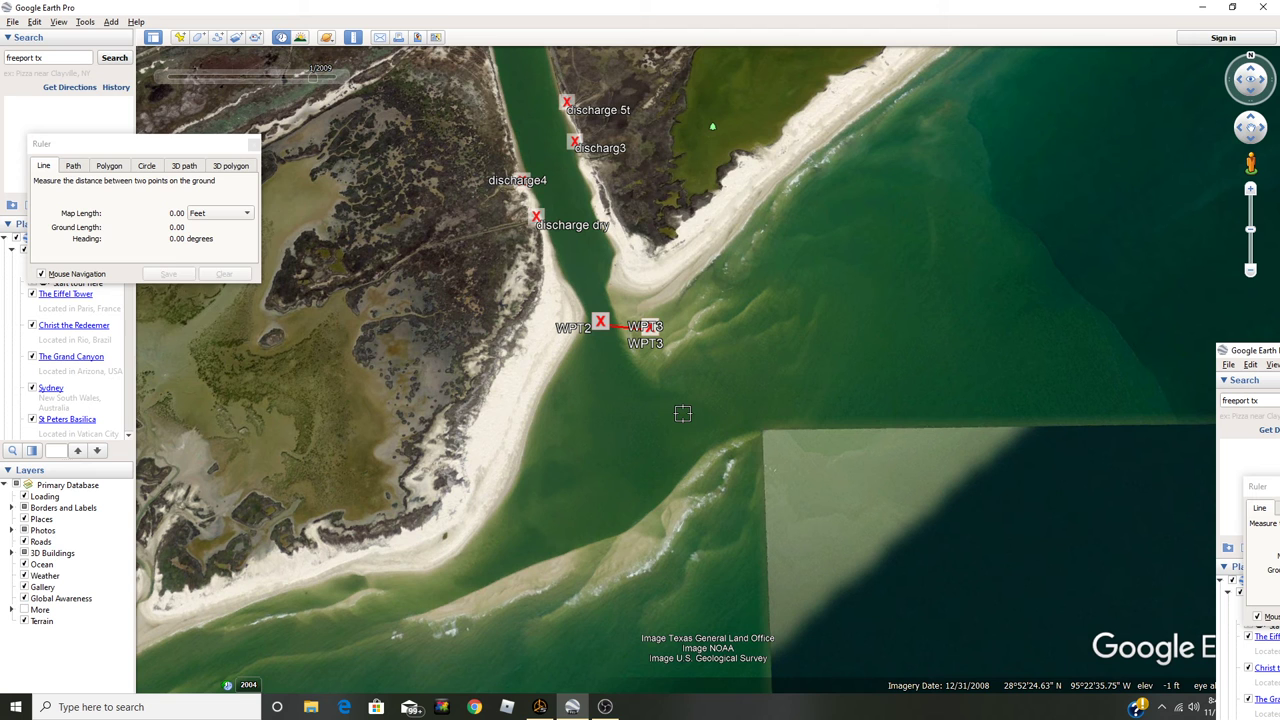
# Switch the historical imagery to 3/21/2018 and close the Ruler window.
pyautogui.moveTo(290, 80)
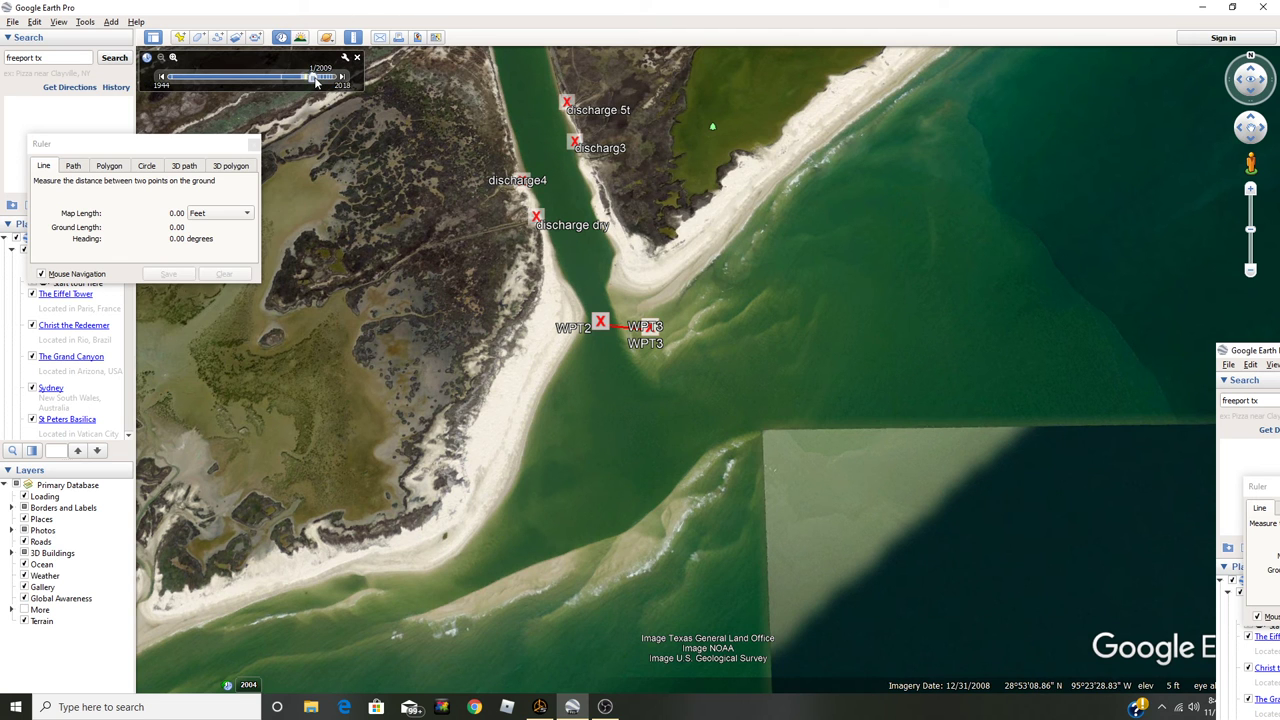
pyautogui.moveTo(322, 82); pyautogui.dragTo(343, 82)
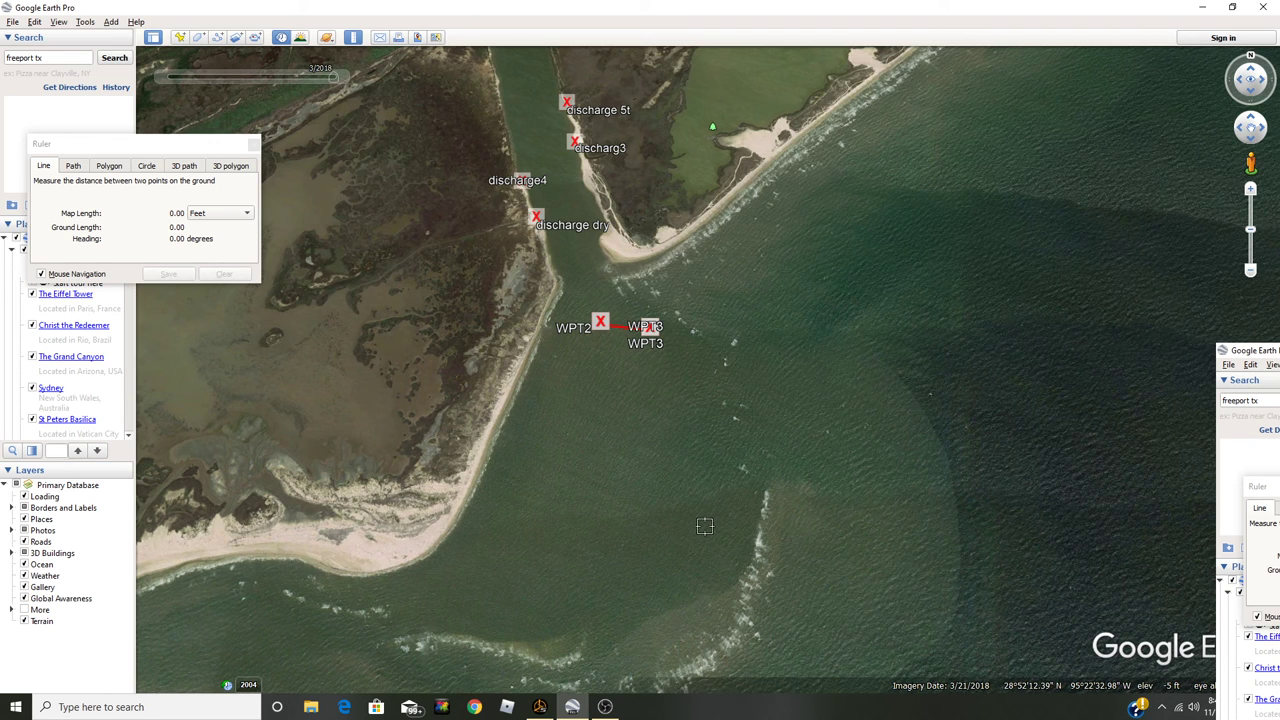
pyautogui.click(253, 146)
# Pan around the inlet mouth and along the beach to locate the waypoints.
pyautogui.moveTo(645, 491); pyautogui.dragTo(623, 363)
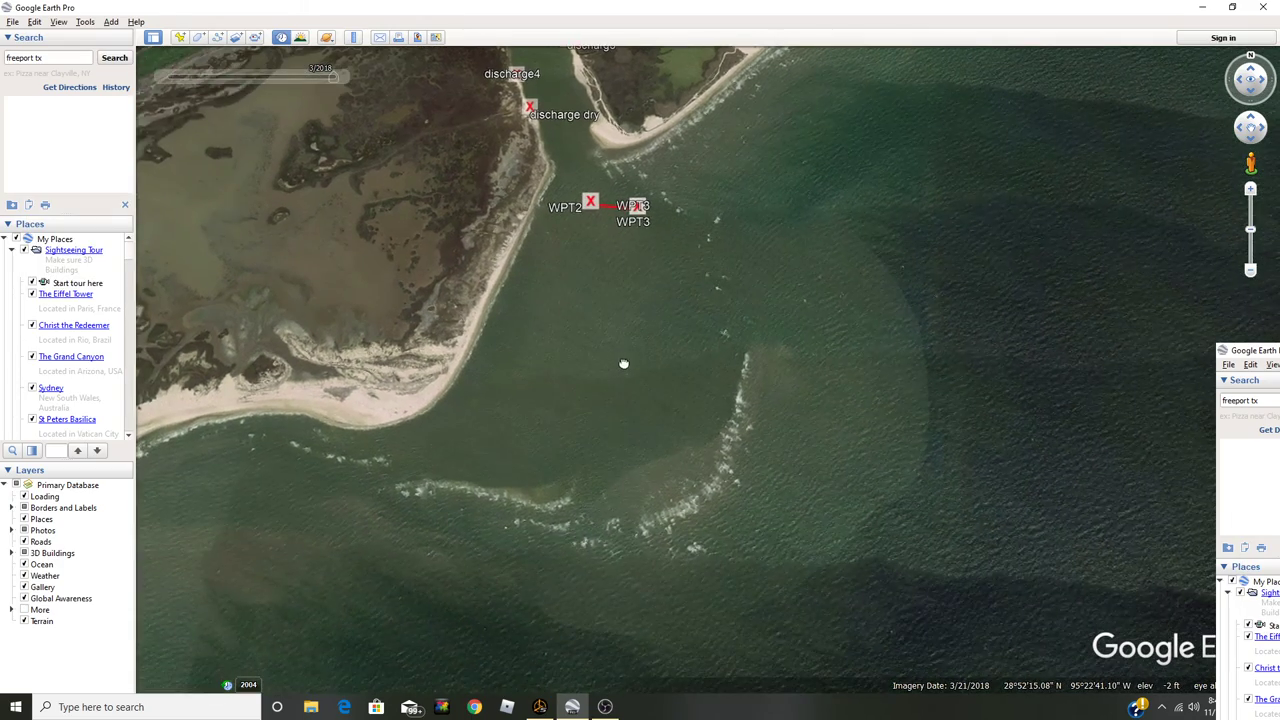
pyautogui.scroll(2, 615, 432)
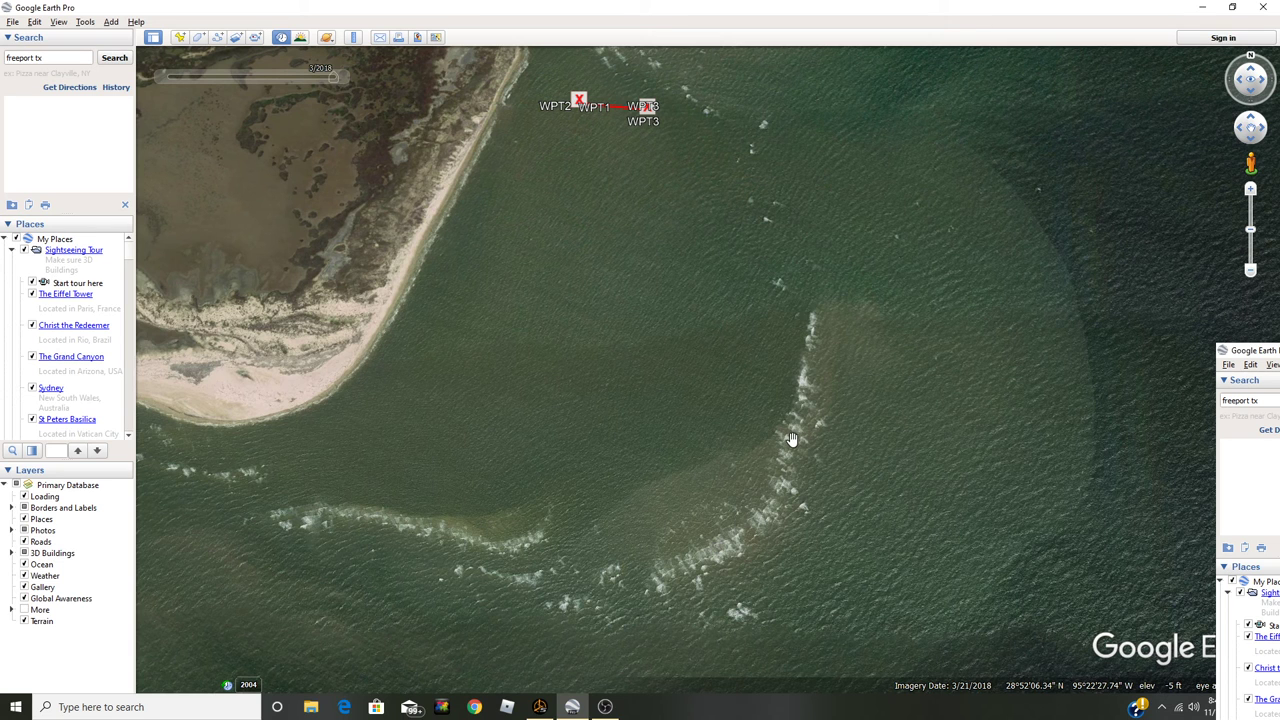
pyautogui.press('Up')
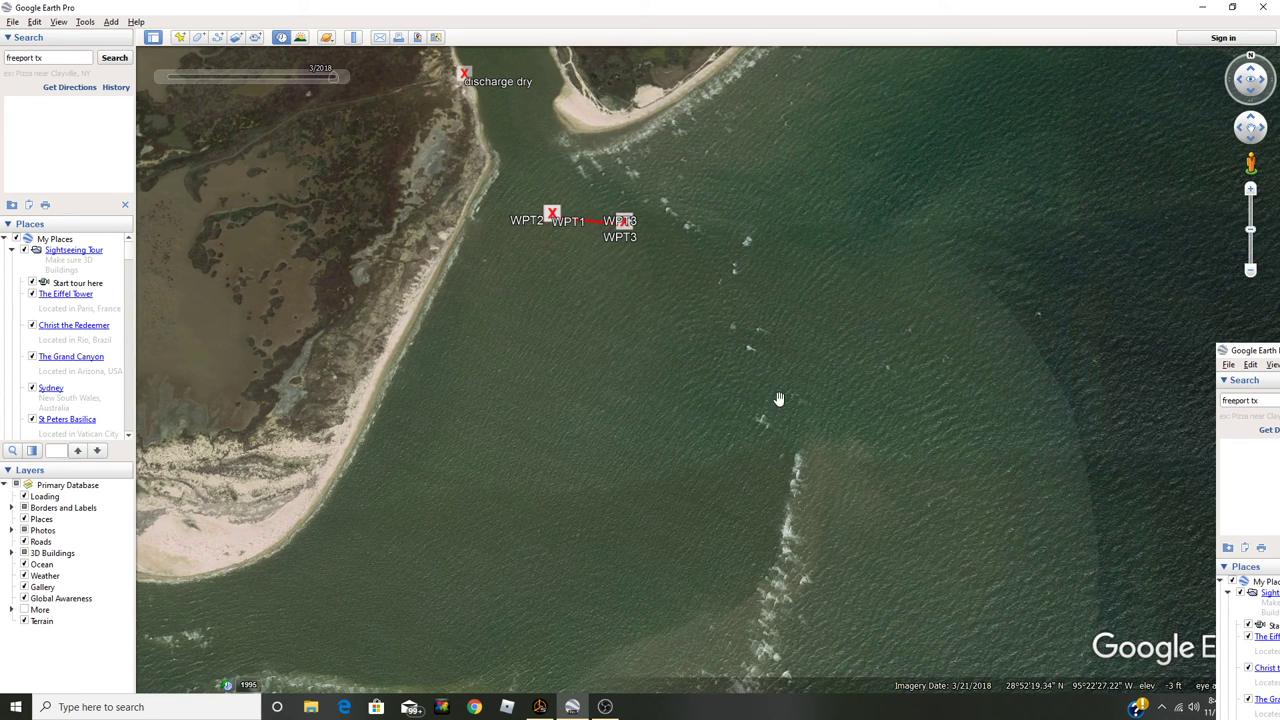
pyautogui.press('Down')
pyautogui.press('Left')
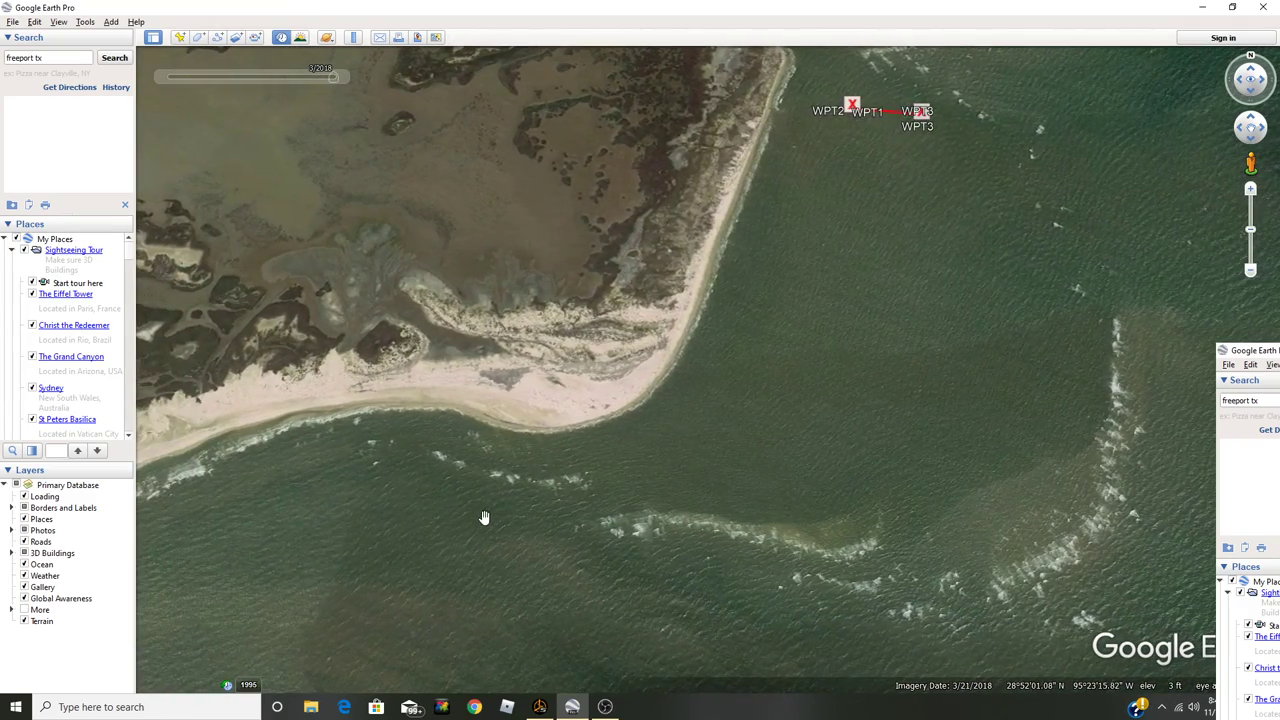
pyautogui.moveTo(680, 500); pyautogui.dragTo(811, 426)
pyautogui.moveTo(695, 441); pyautogui.dragTo(584, 490)
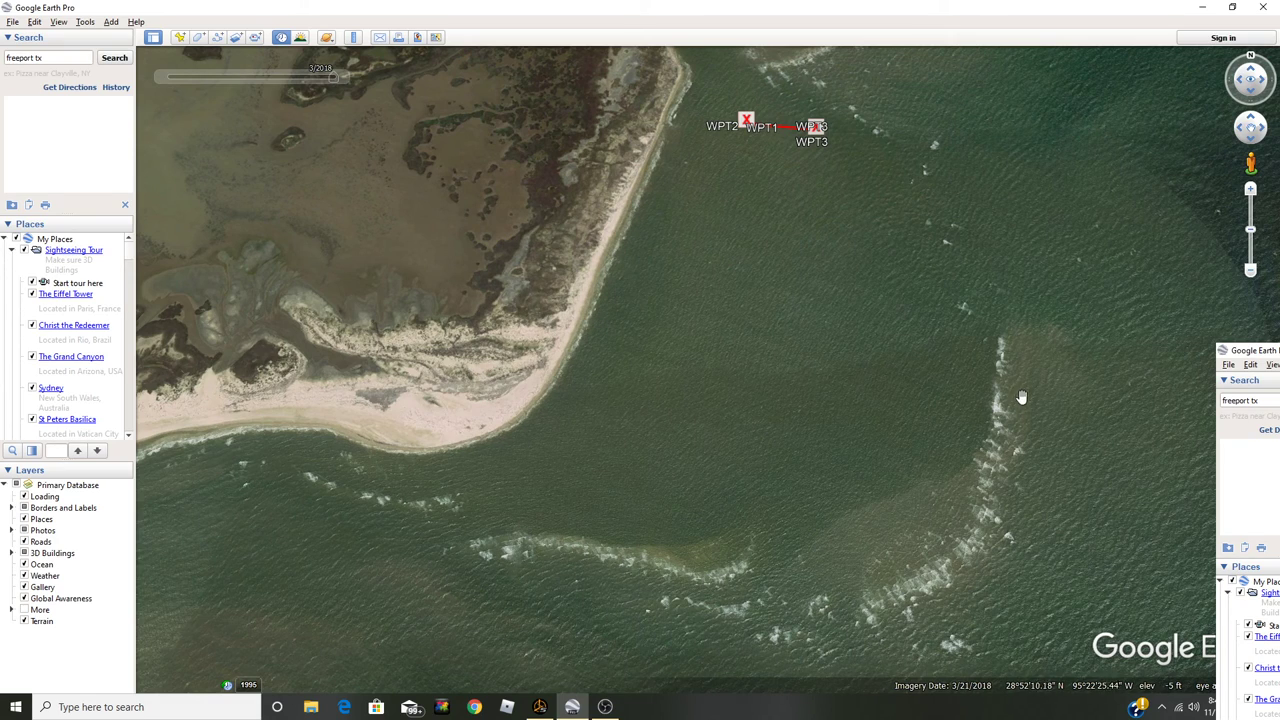
pyautogui.moveTo(843, 420); pyautogui.dragTo(708, 516)
# Zoom out over the Freeport coast to reveal the shoreline and canal placemarks.
pyautogui.scroll(-3, 708, 516)
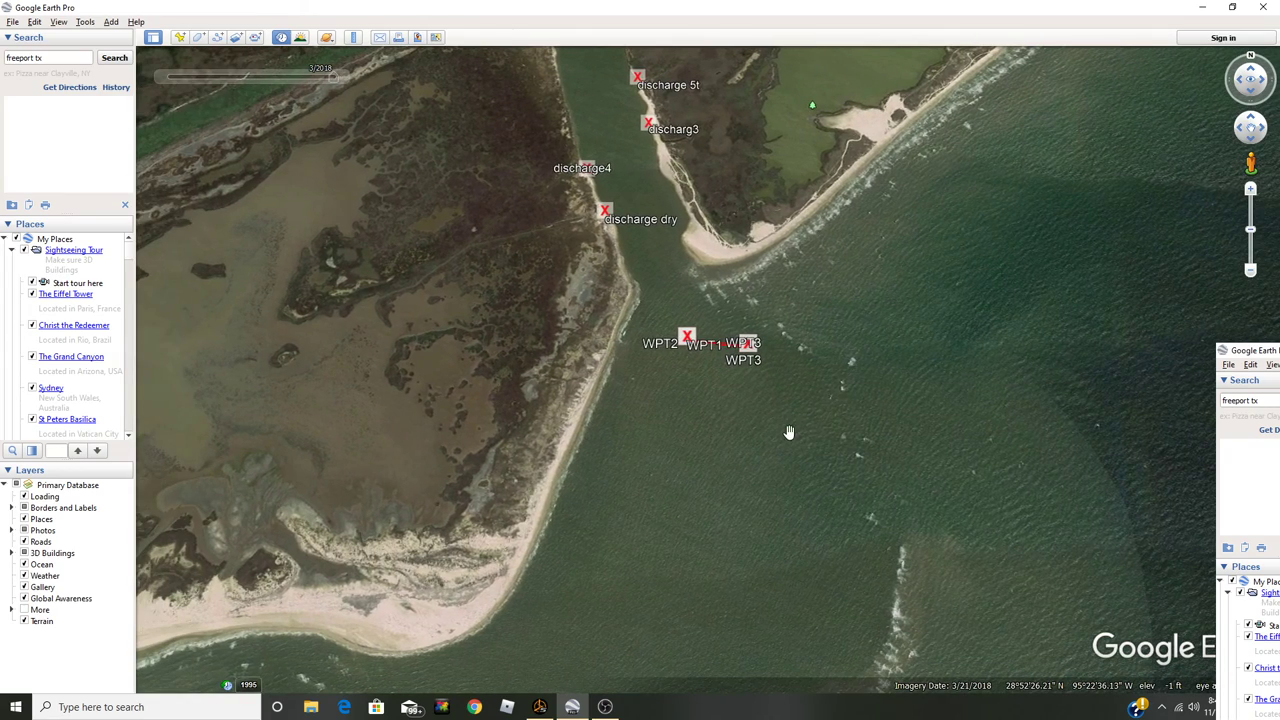
pyautogui.scroll(-2, 780, 450)
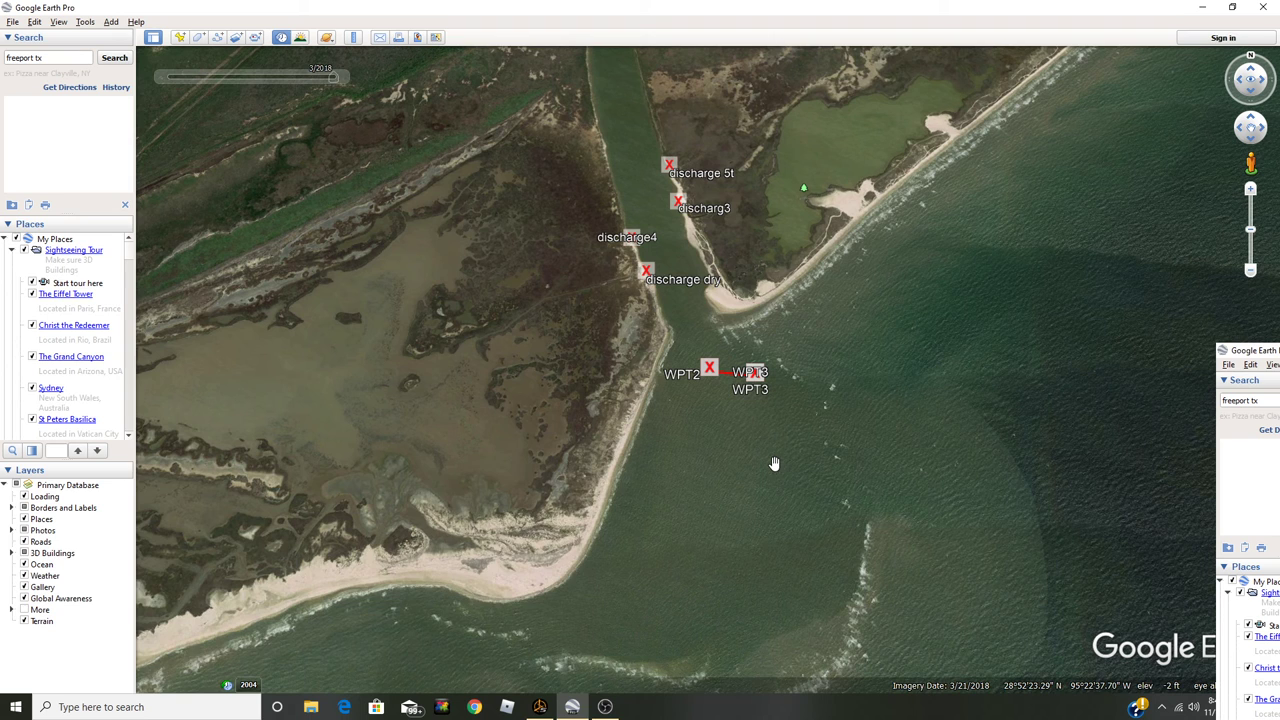
pyautogui.moveTo(773, 463); pyautogui.dragTo(795, 413)
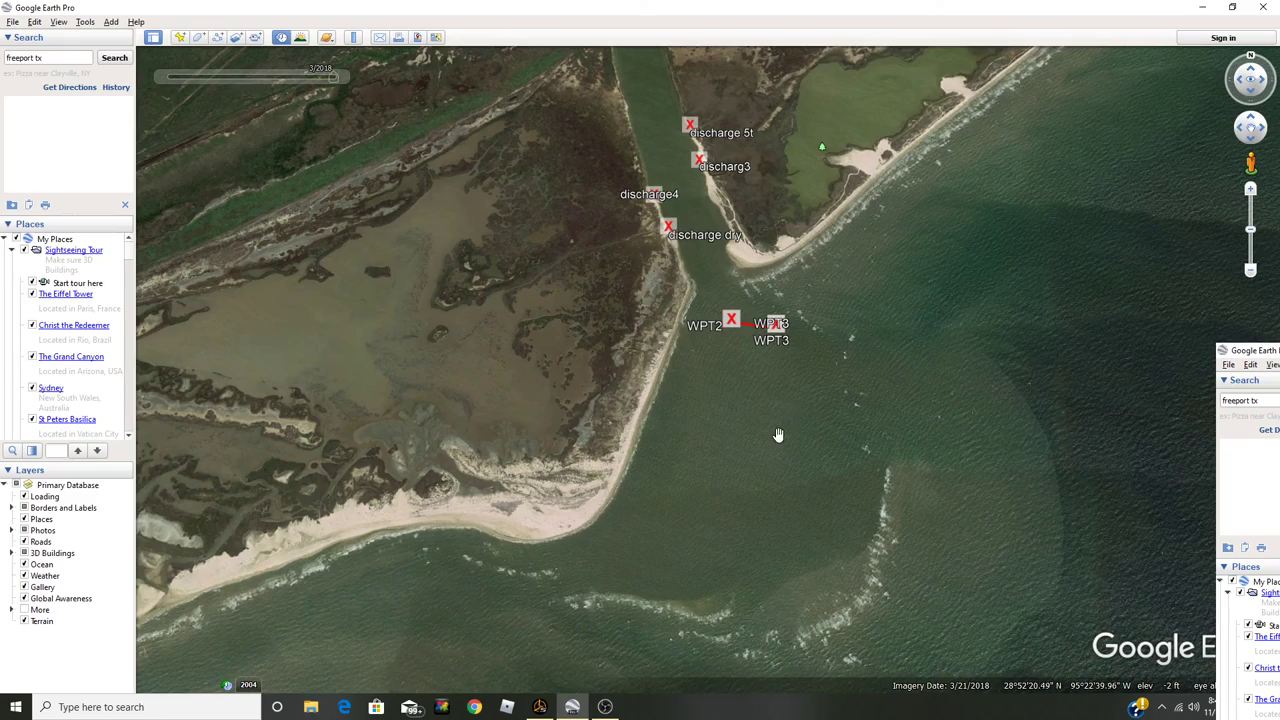
pyautogui.moveTo(766, 423); pyautogui.dragTo(704, 426)
pyautogui.scroll(-5, 704, 426)
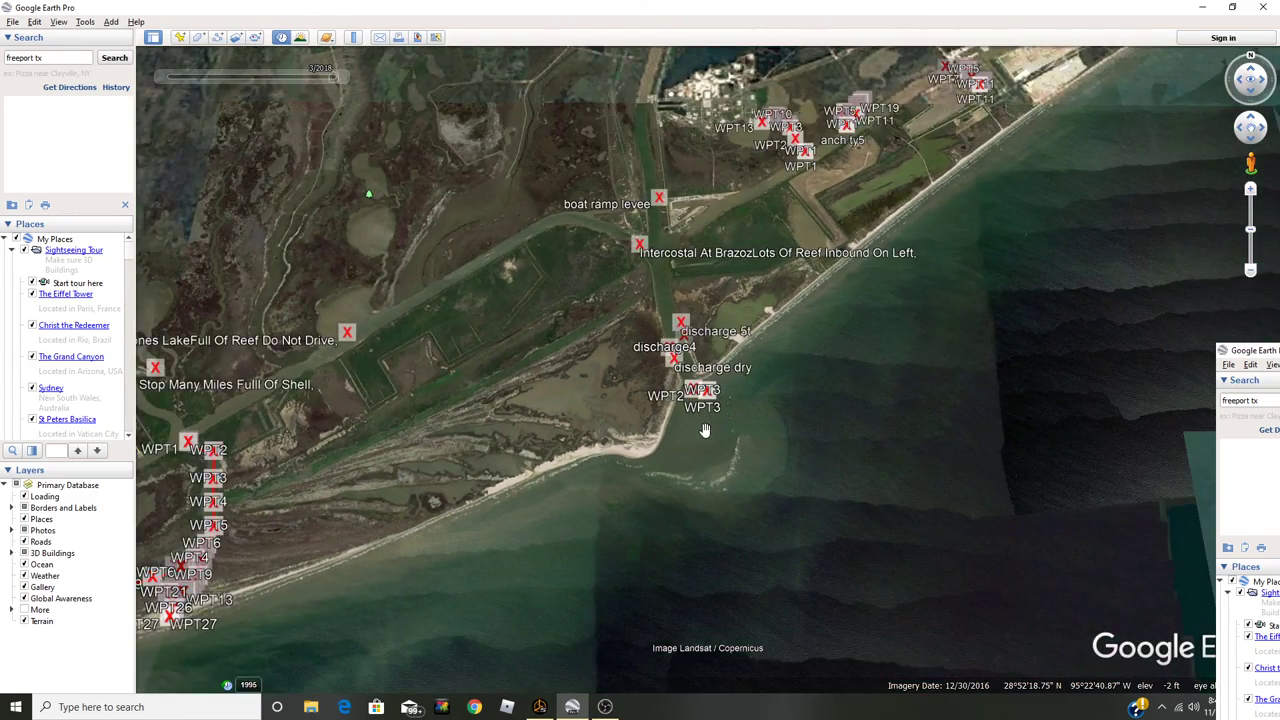
# Zoom back in on the inlet mouth, framing the offshore sandbar below the WPT waypoints.
pyautogui.scroll(3, 704, 430)
pyautogui.scroll(3, 704, 430)
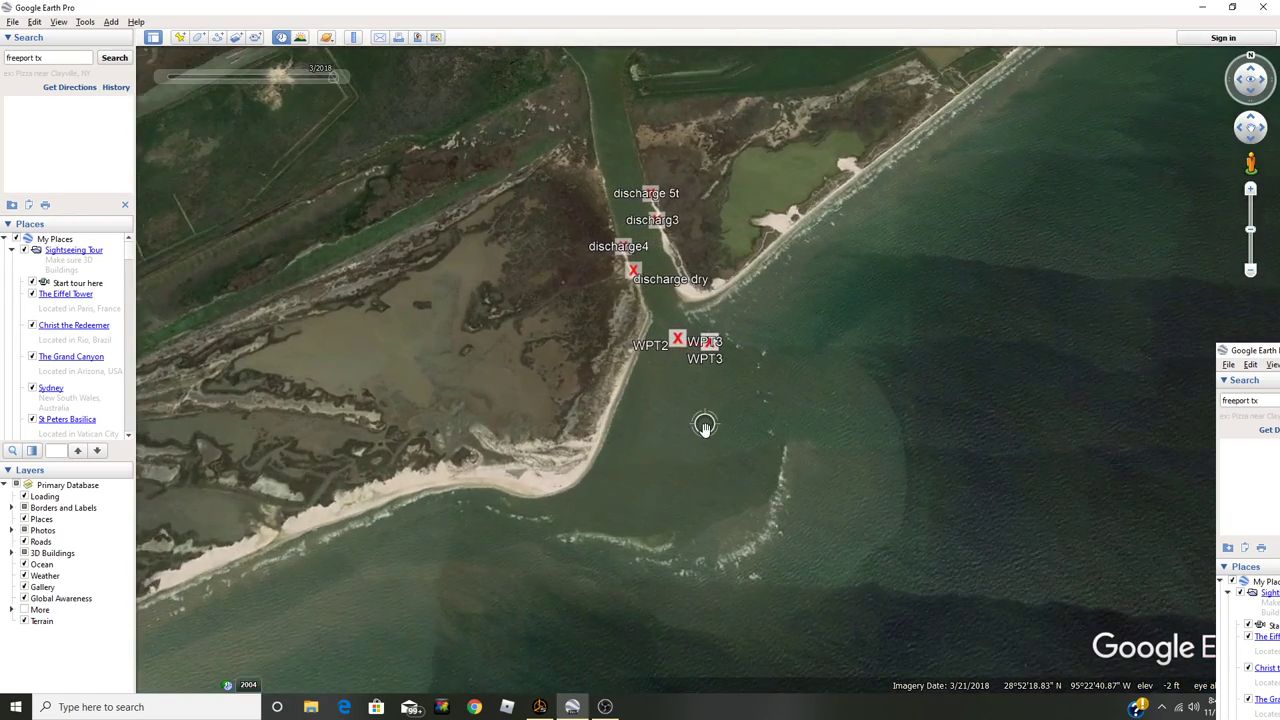
pyautogui.scroll(2, 730, 440)
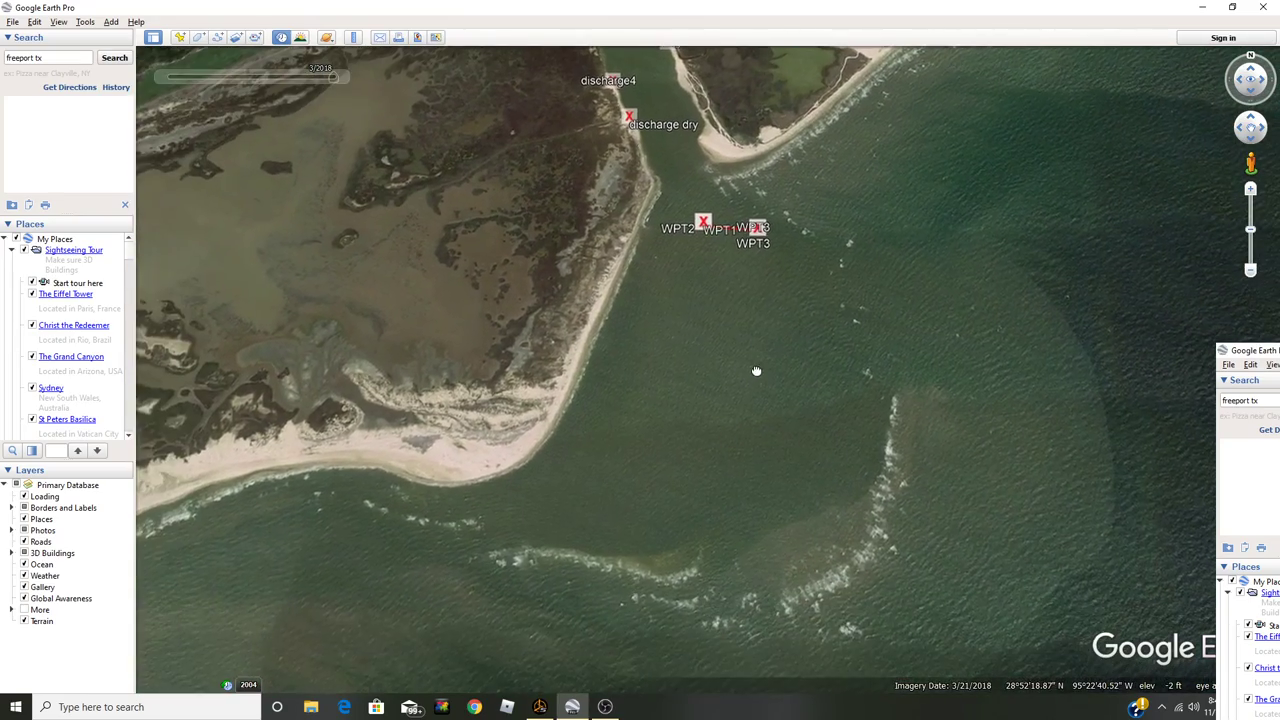
pyautogui.scroll(3, 755, 545)
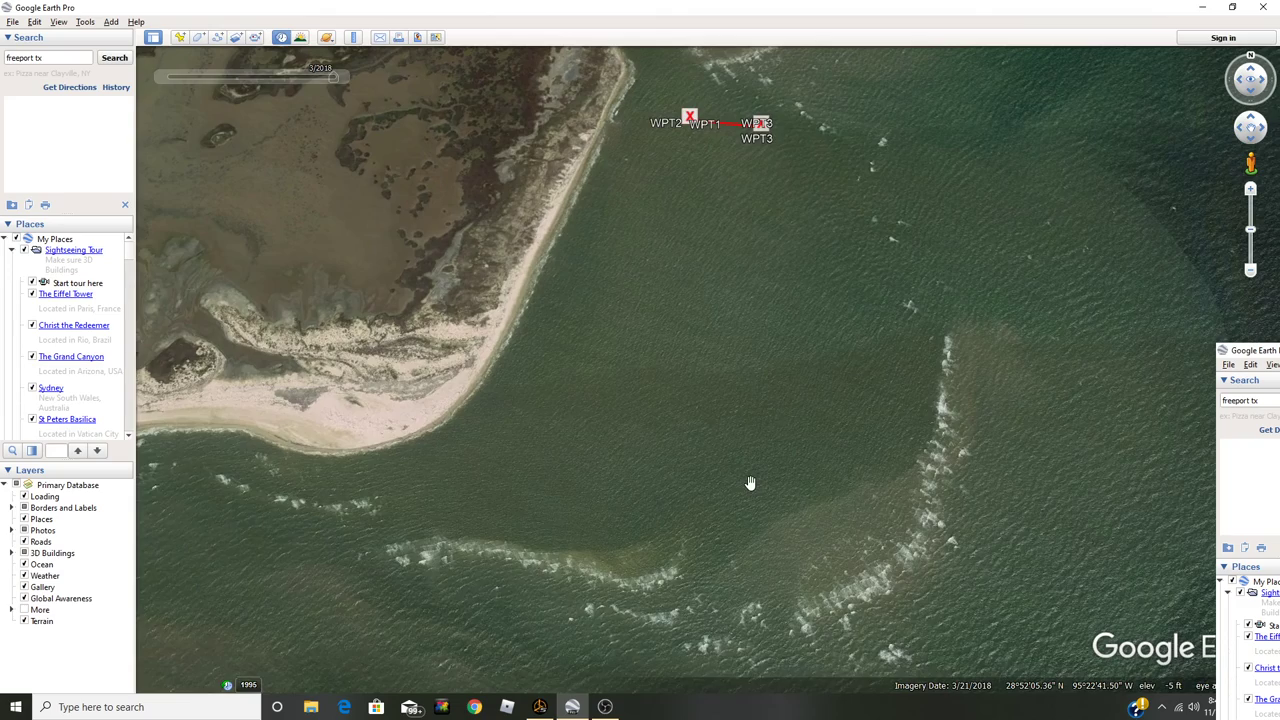
pyautogui.scroll(-2, 751, 482)
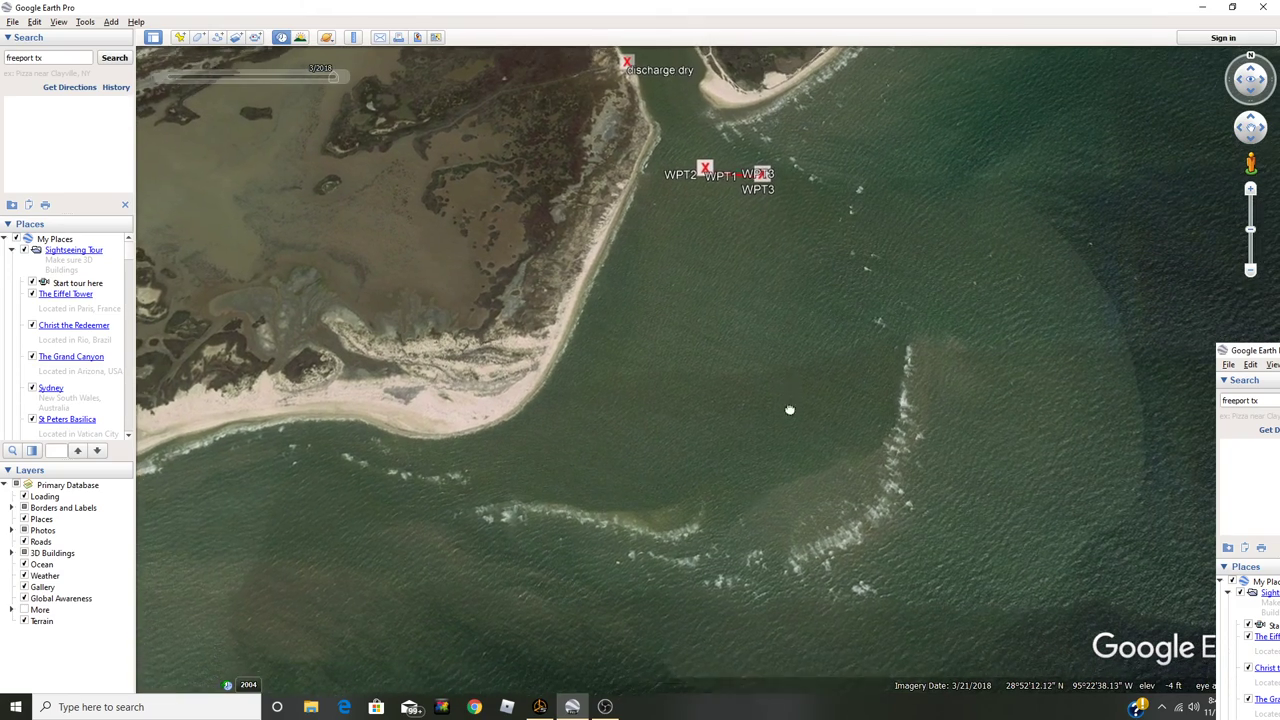
pyautogui.moveTo(787, 392); pyautogui.dragTo(821, 480)
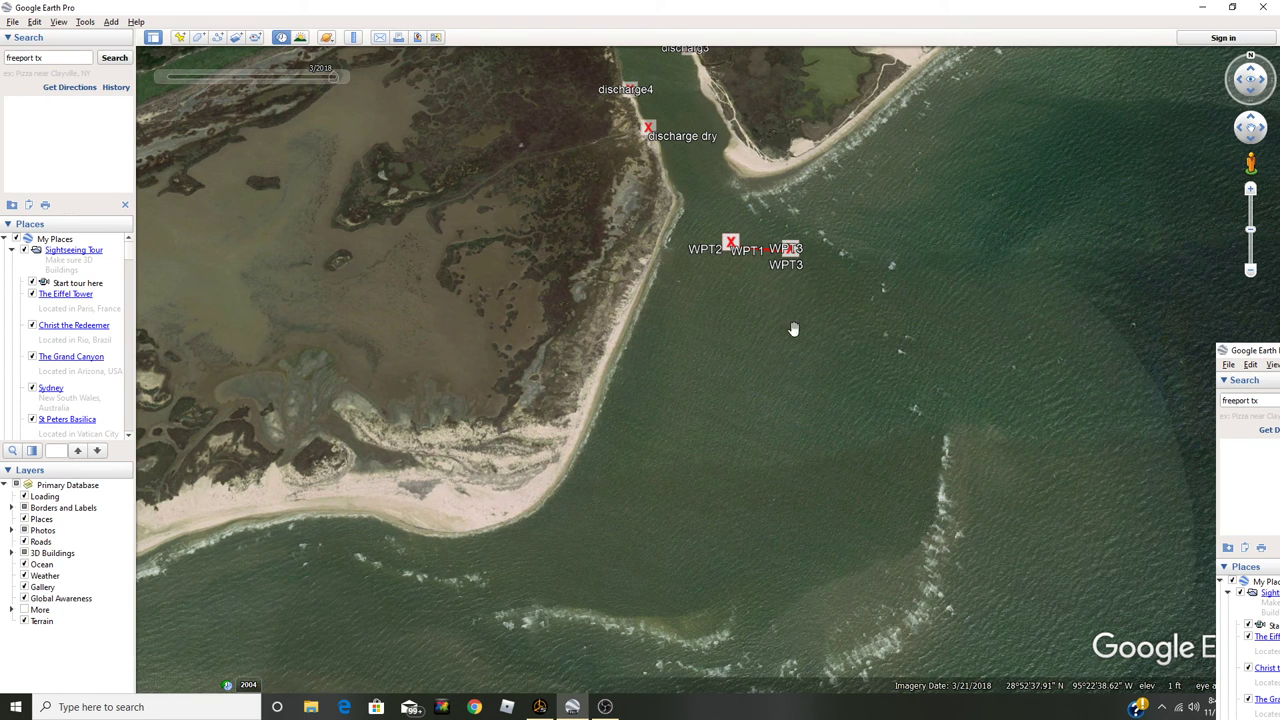
pyautogui.scroll(-2, 857, 400)
pyautogui.moveTo(735, 401); pyautogui.dragTo(707, 399)
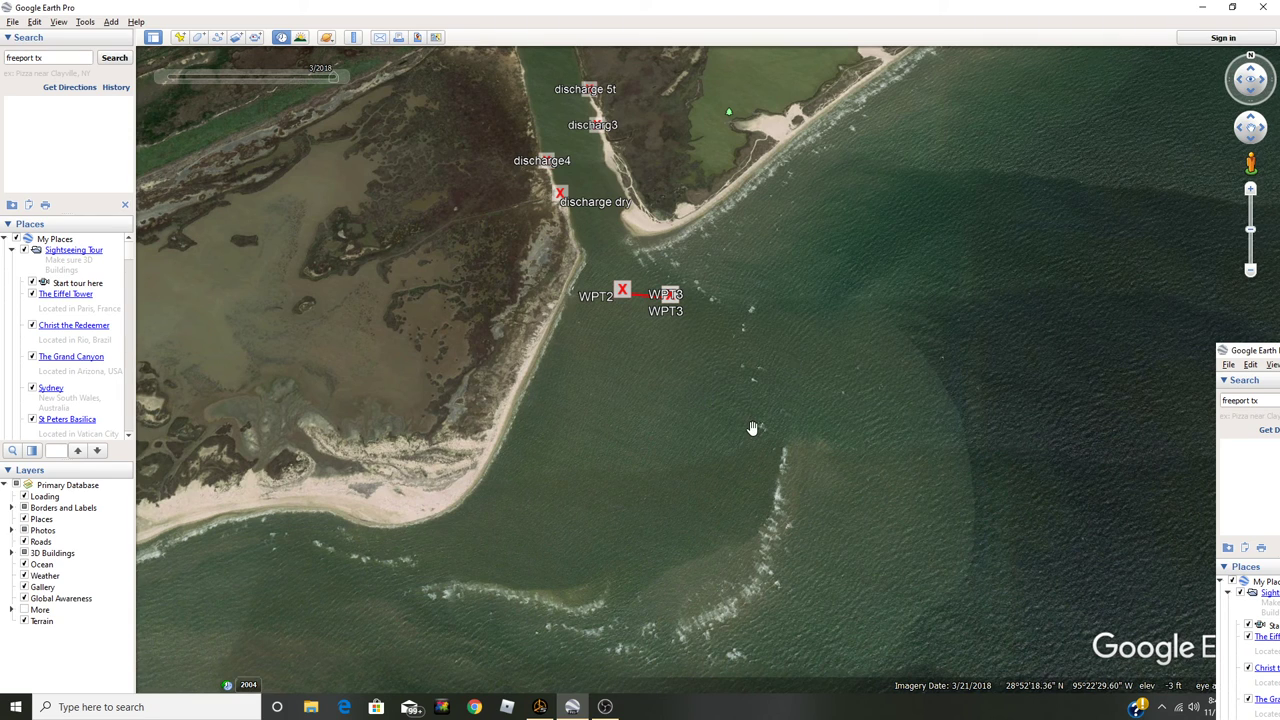
pyautogui.scroll(2, 751, 428)
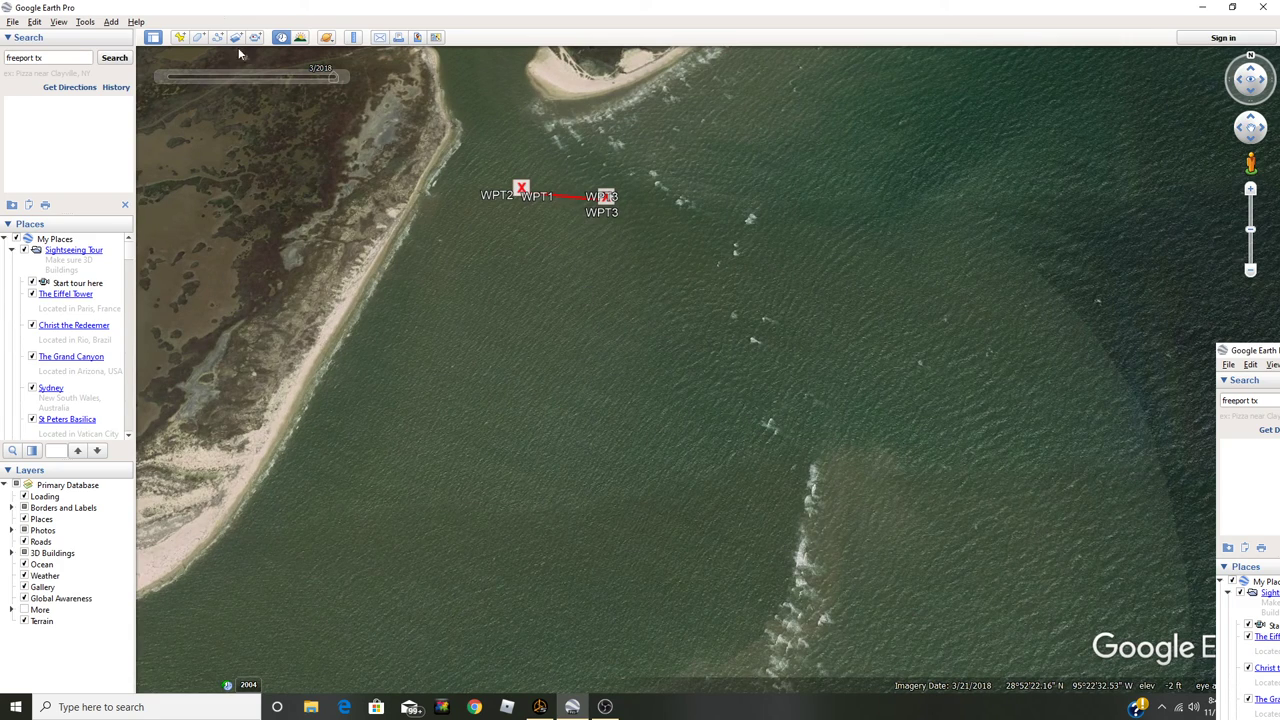
pyautogui.moveTo(620, 218); pyautogui.dragTo(631, 337)
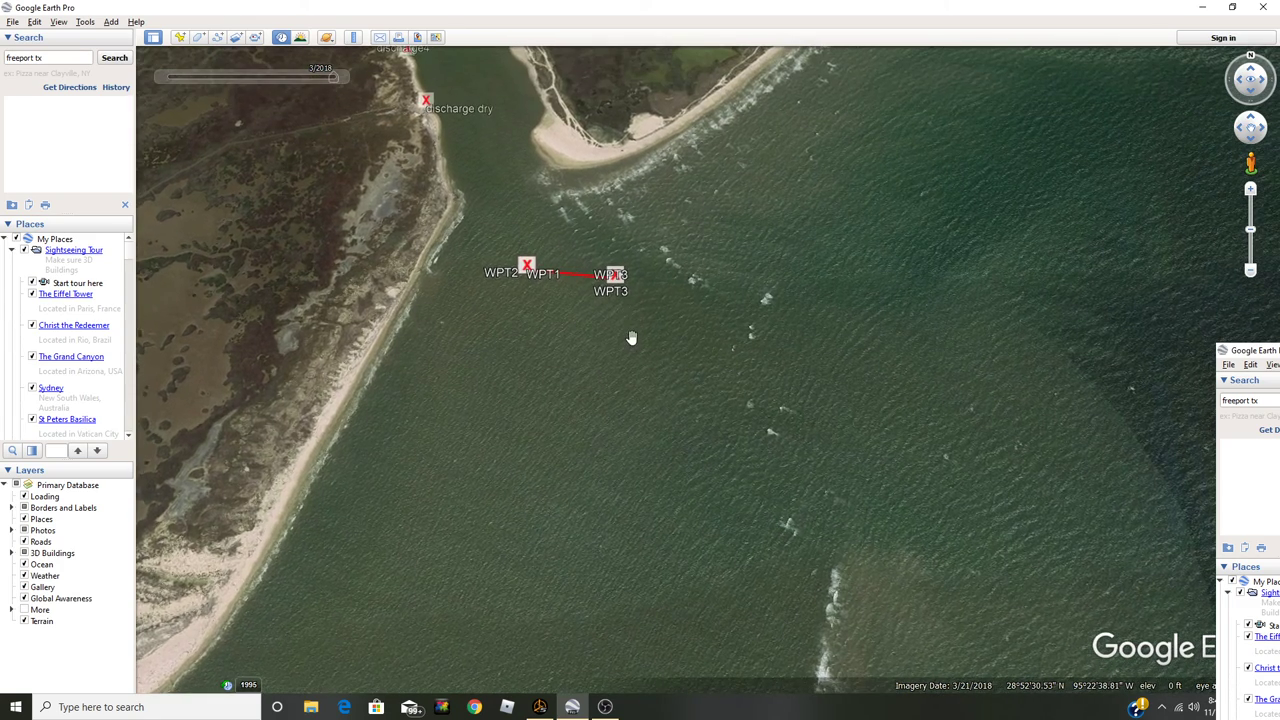
pyautogui.scroll(-2, 735, 381)
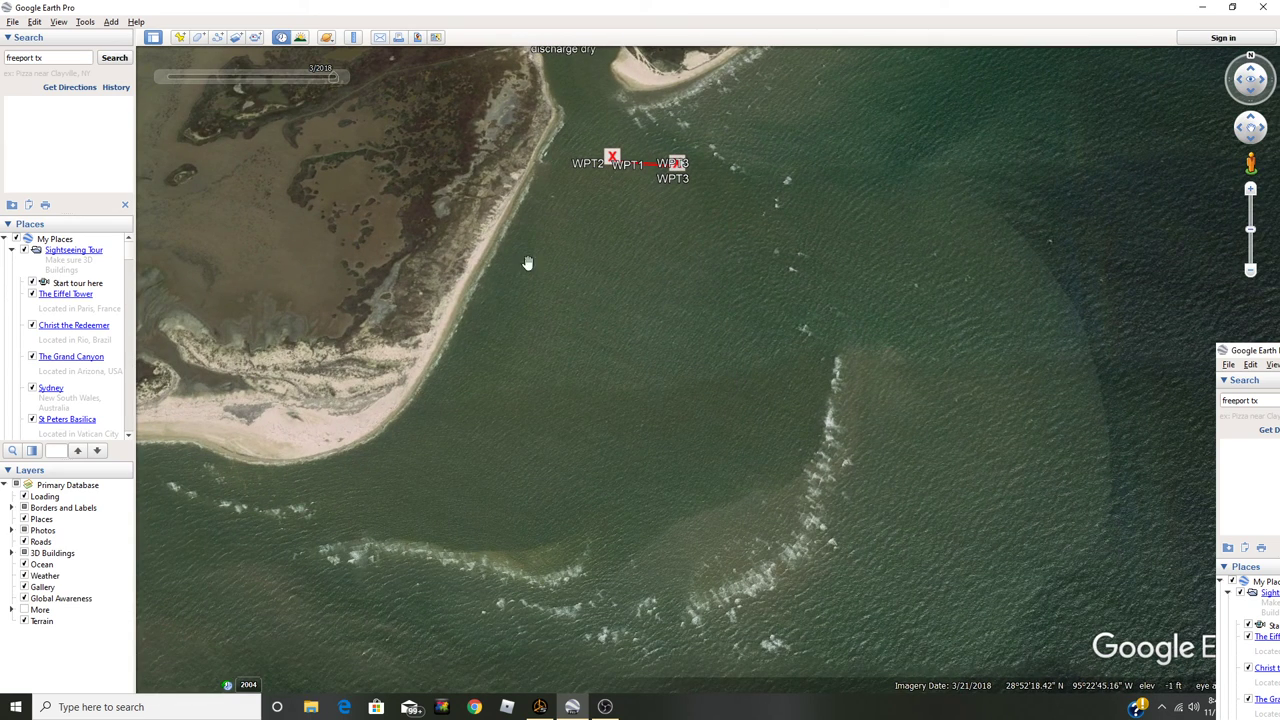
pyautogui.moveTo(175, 86)
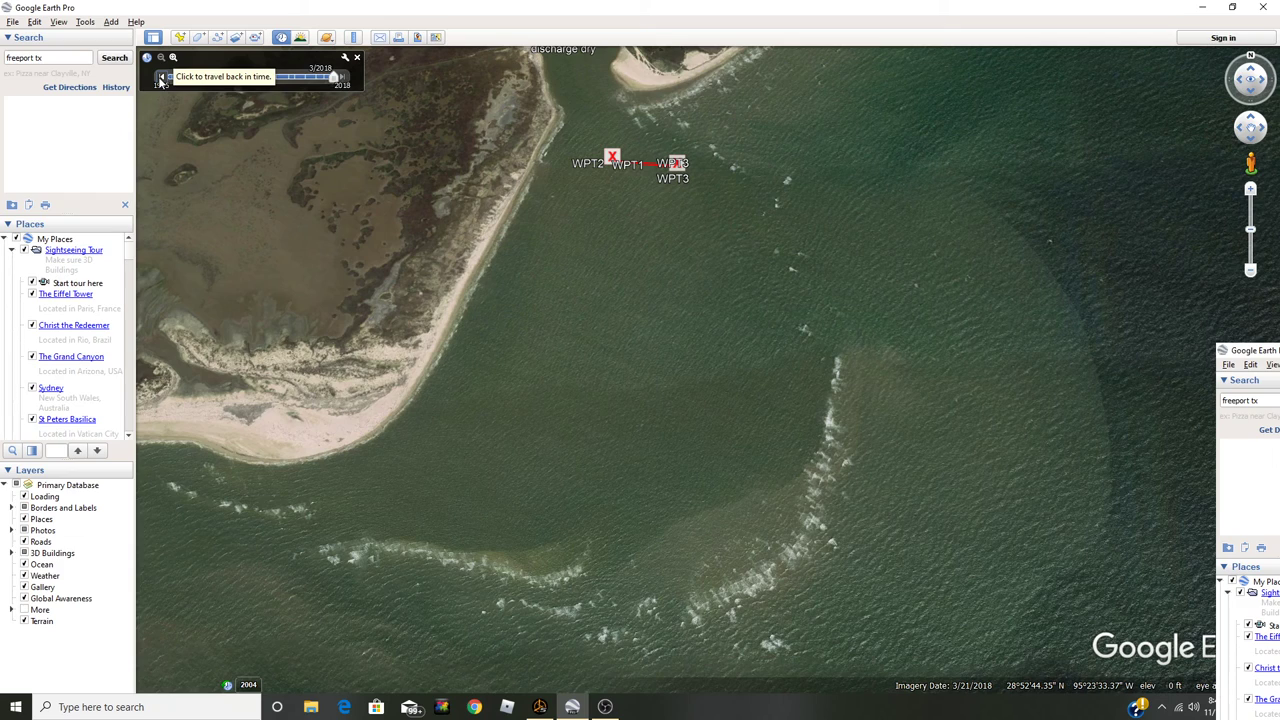
# Reopen the historical imagery timeline and step back through 2017, 2015 and 2014 to 10/2012.
pyautogui.click(343, 77)
pyautogui.click(356, 58)
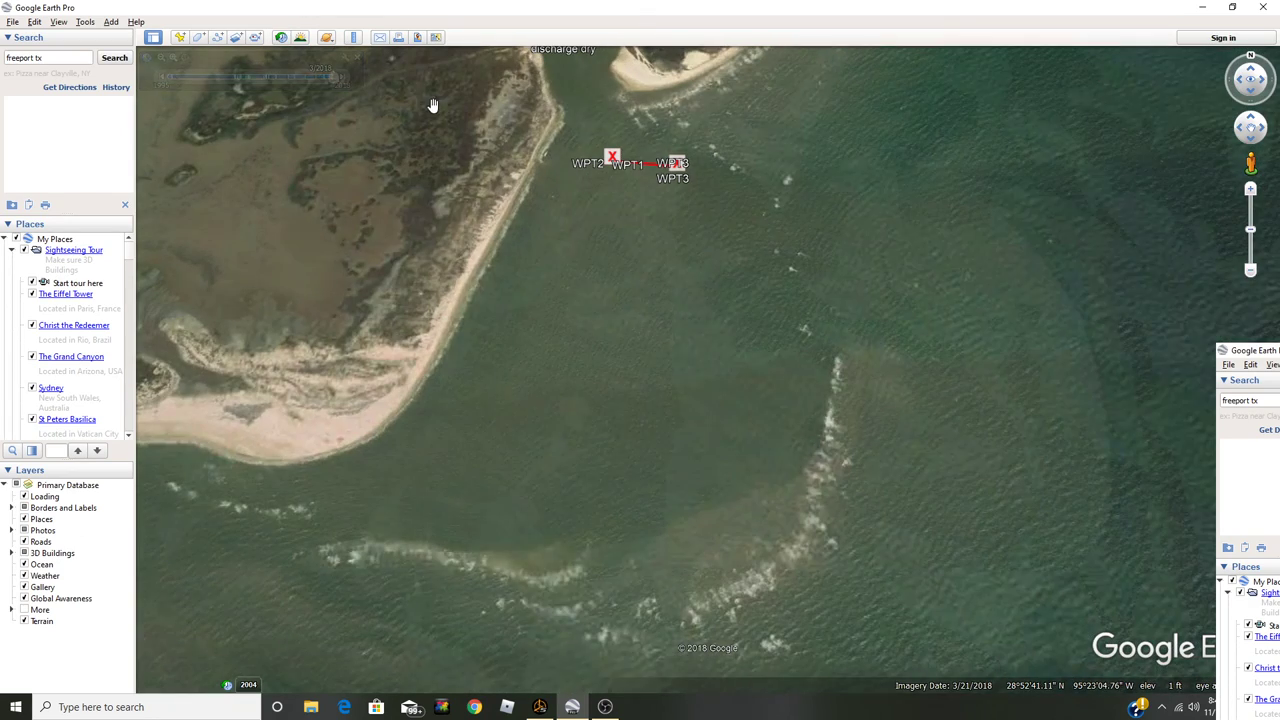
pyautogui.click(281, 38)
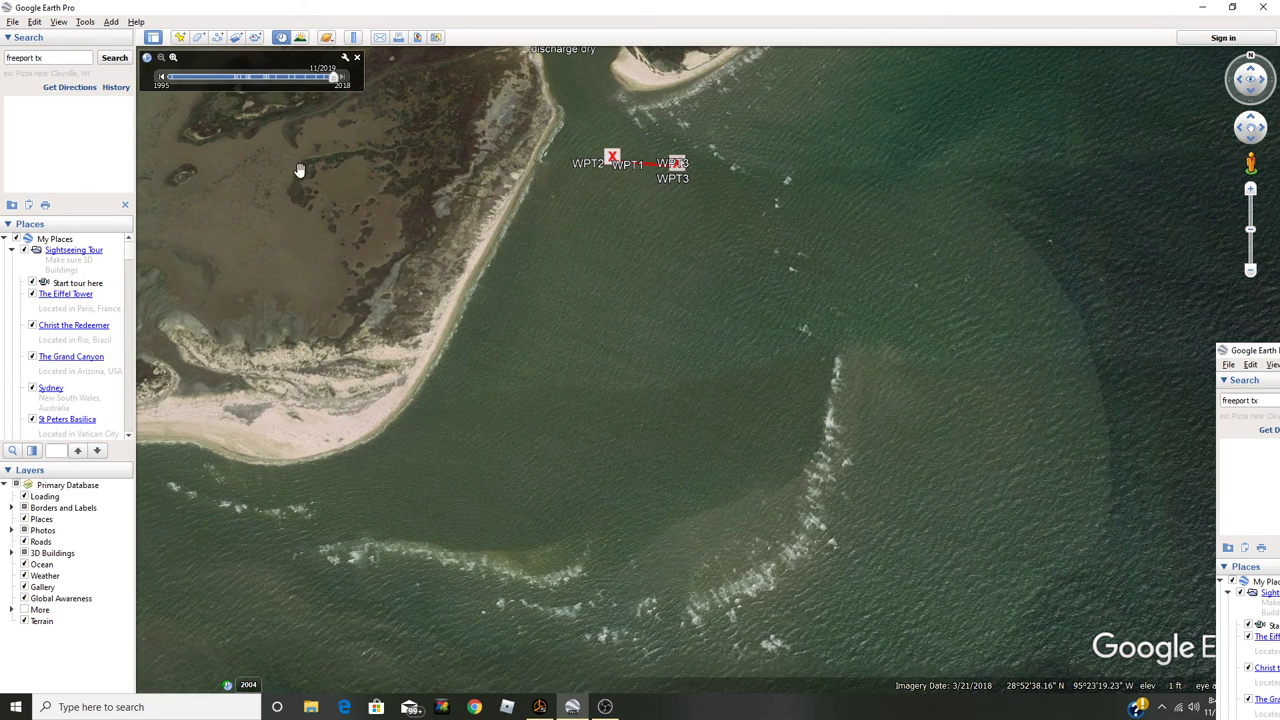
pyautogui.click(161, 81)
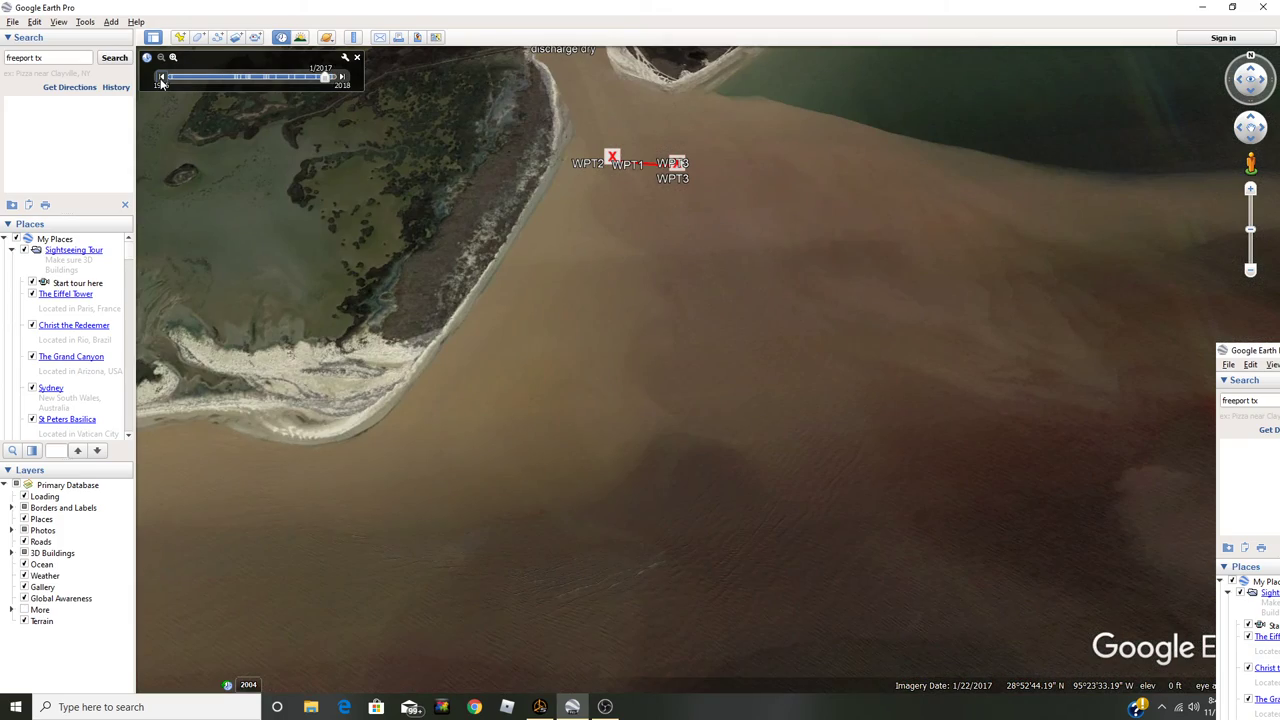
pyautogui.click(161, 81)
pyautogui.click(161, 81)
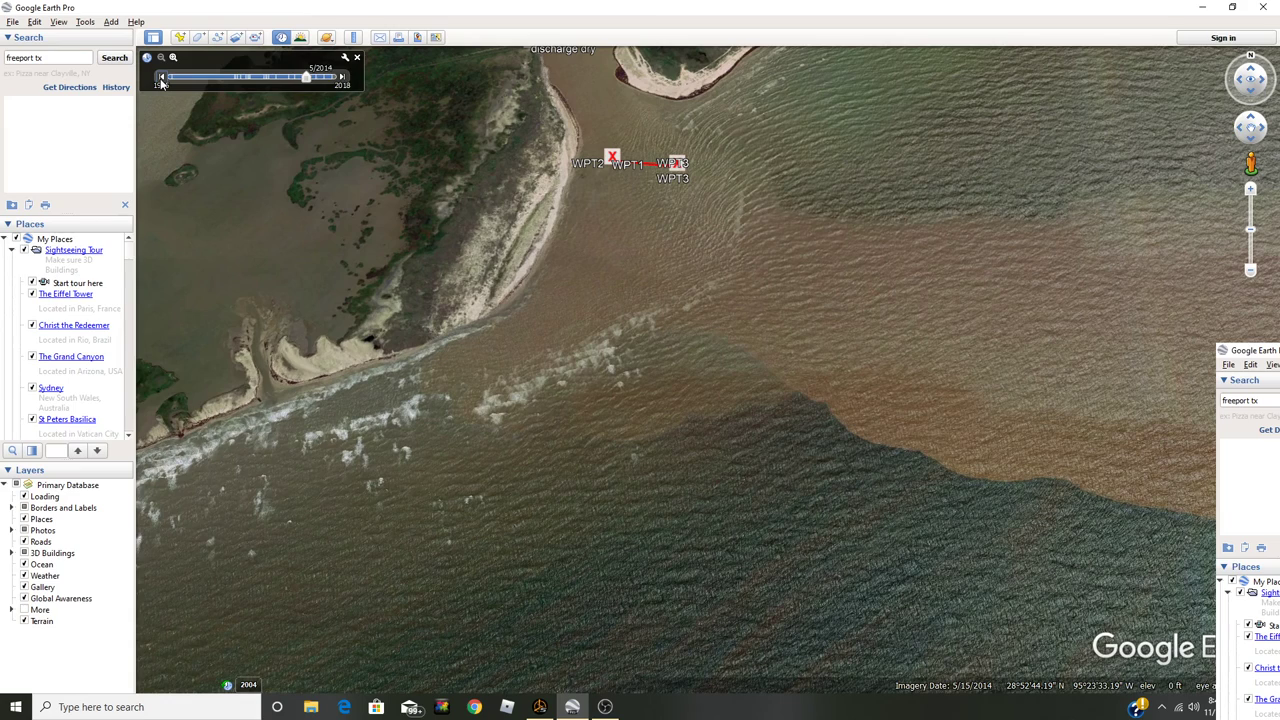
pyautogui.click(161, 81)
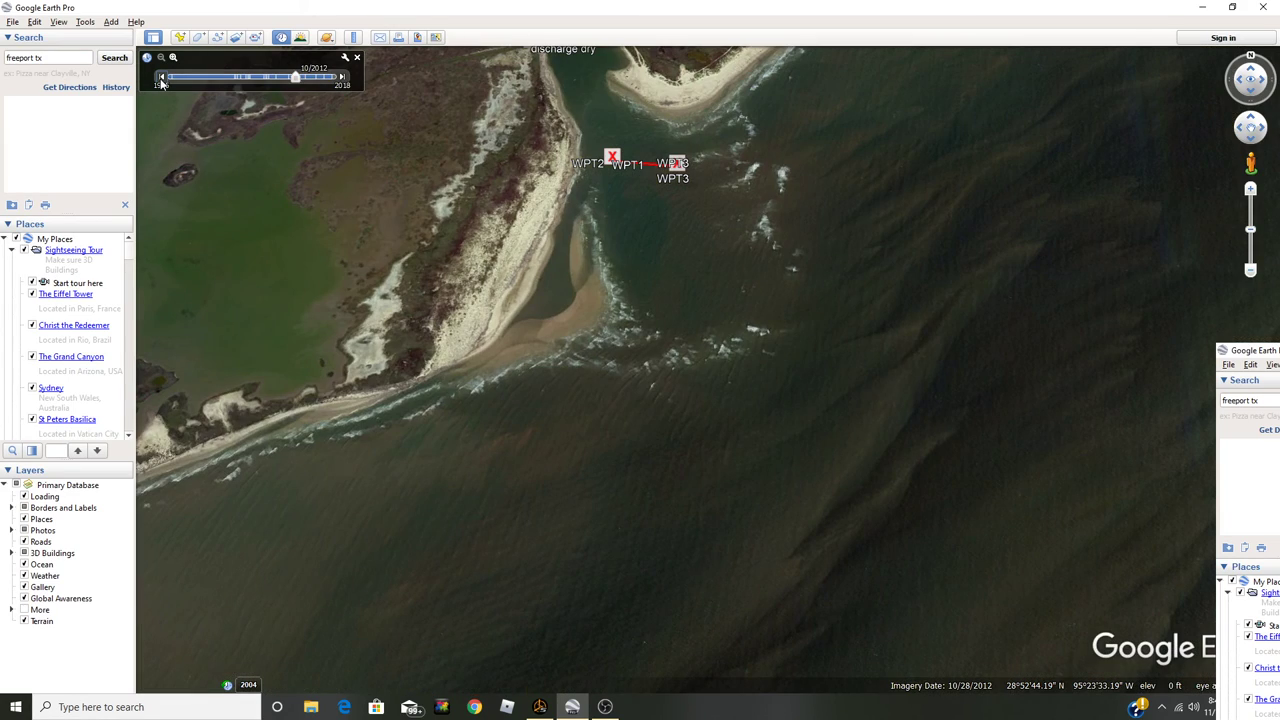
pyautogui.moveTo(680, 270); pyautogui.dragTo(705, 440)
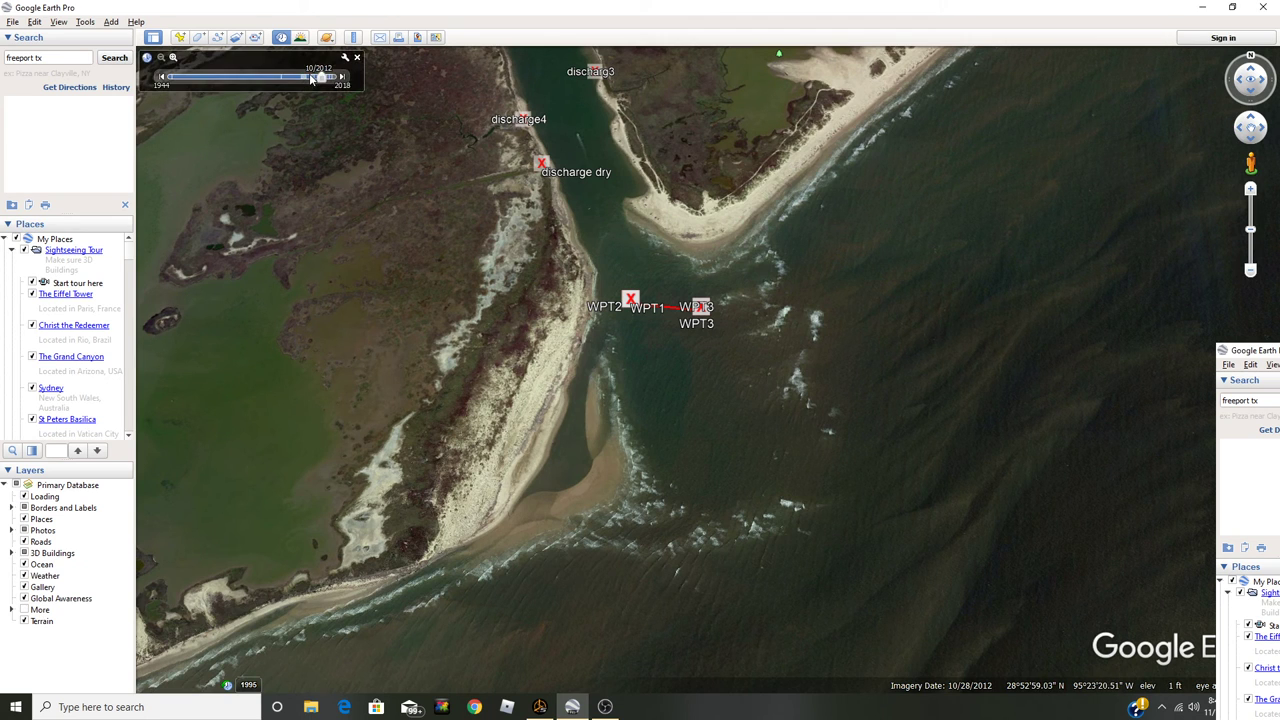
# Step the imagery forward again through 2014 to the newest 3/2018 date.
pyautogui.click(342, 78)
pyautogui.click(342, 79)
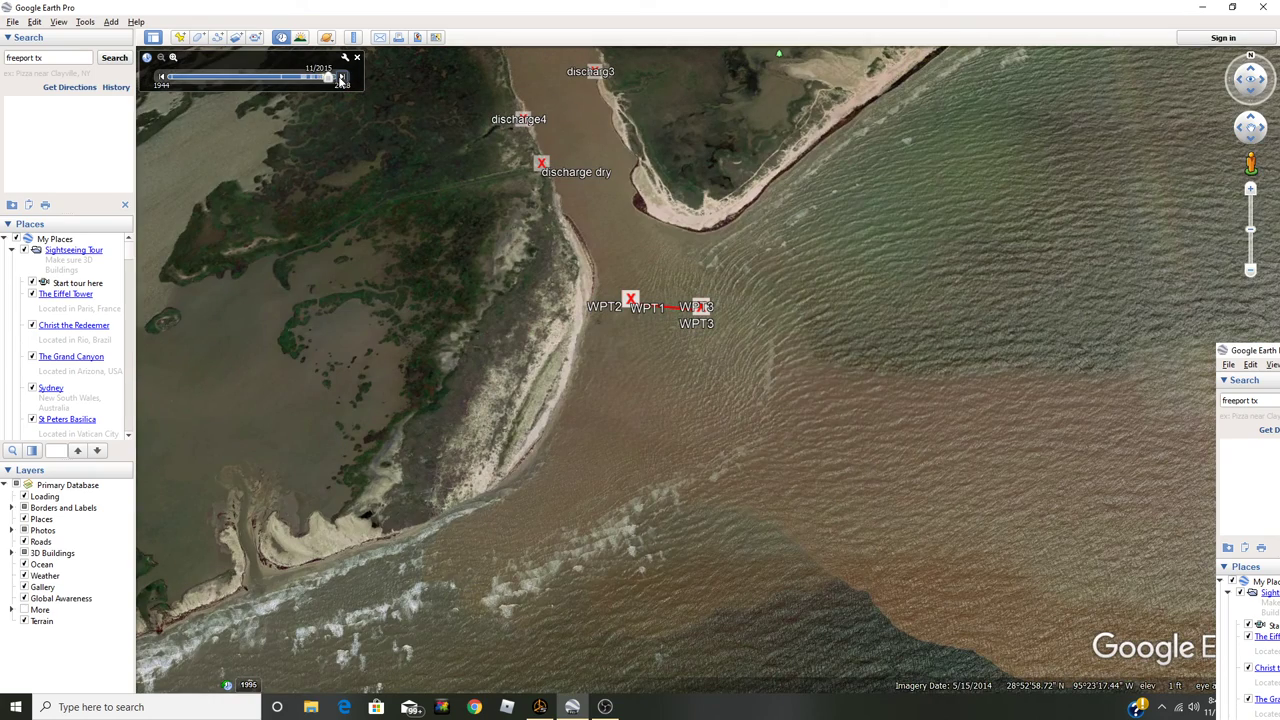
pyautogui.click(342, 79)
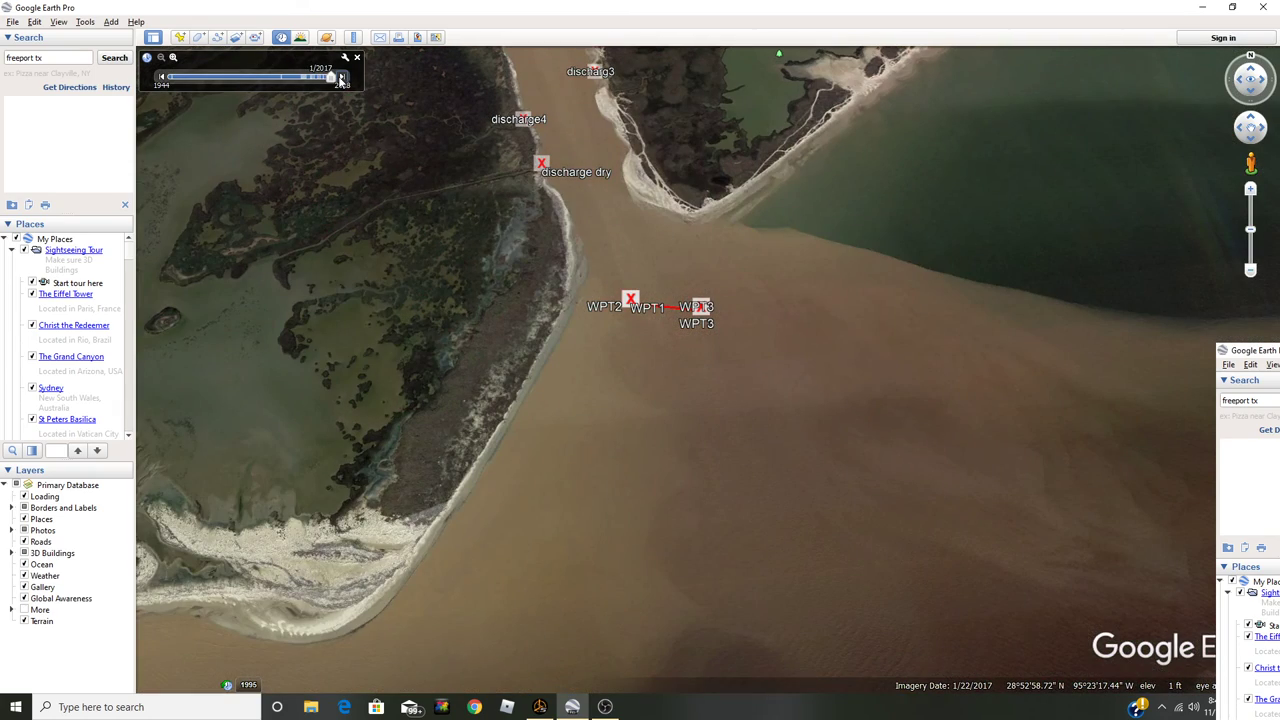
pyautogui.click(342, 79)
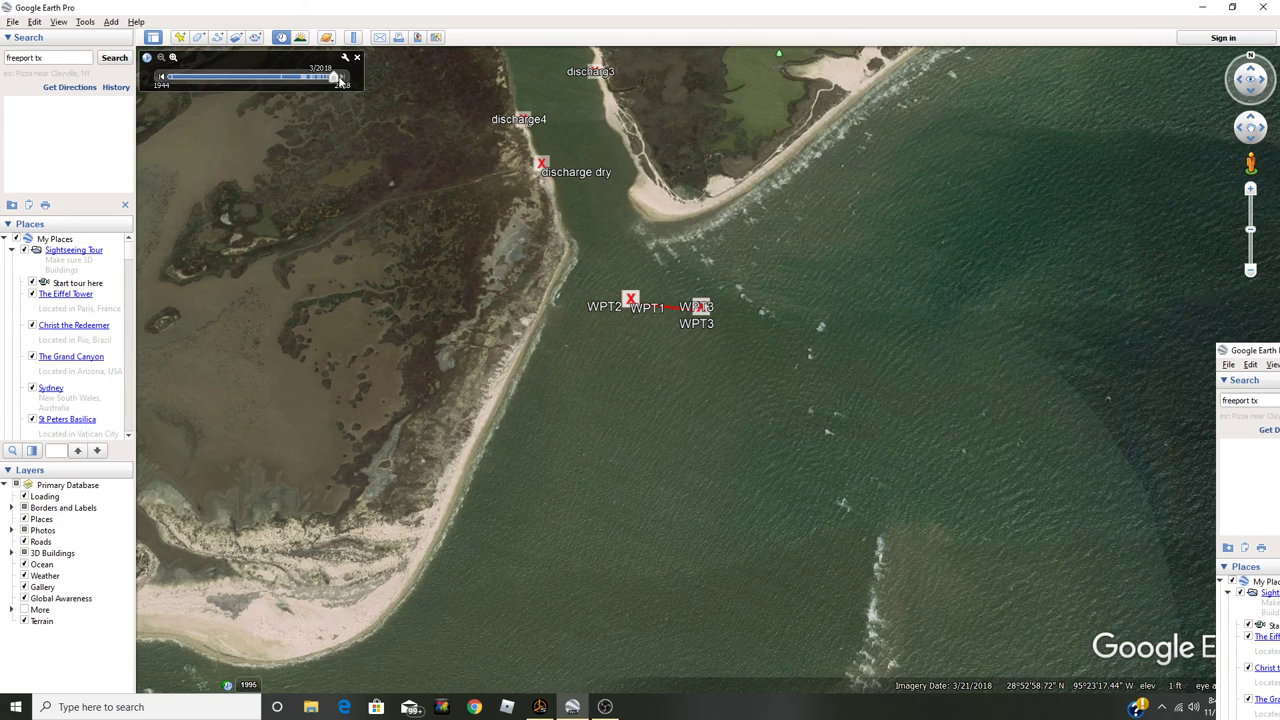
# Step back past 2014 and 10/2012 to the greener 12/31/2008 imagery and shift the inlet right.
pyautogui.click(160, 78)
pyautogui.click(160, 78)
pyautogui.click(160, 78)
pyautogui.click(160, 78)
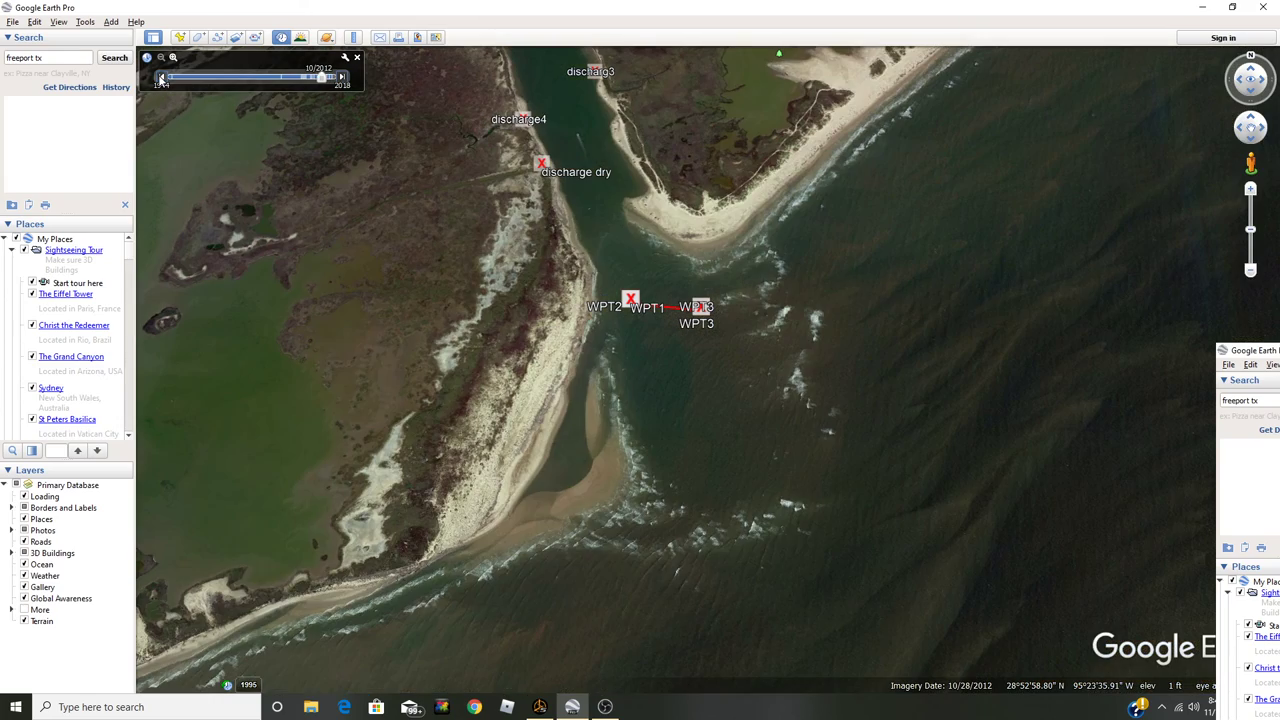
pyautogui.click(160, 78)
pyautogui.click(160, 78)
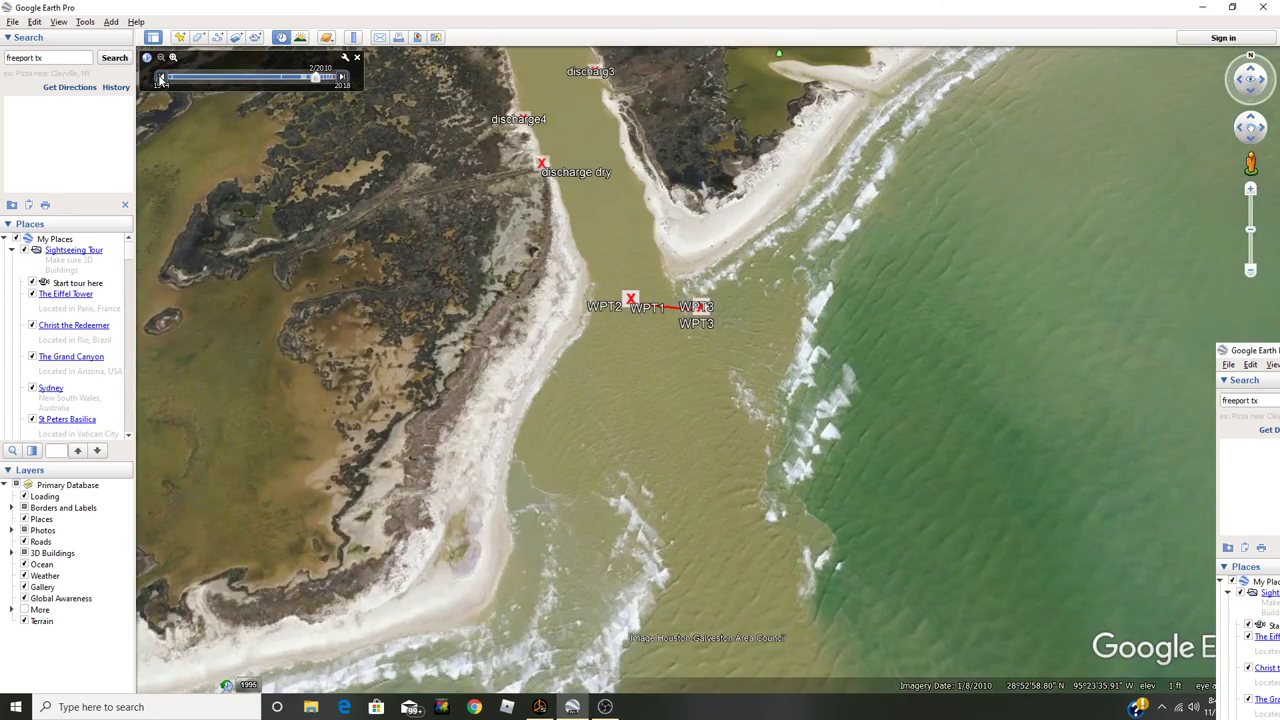
pyautogui.click(160, 78)
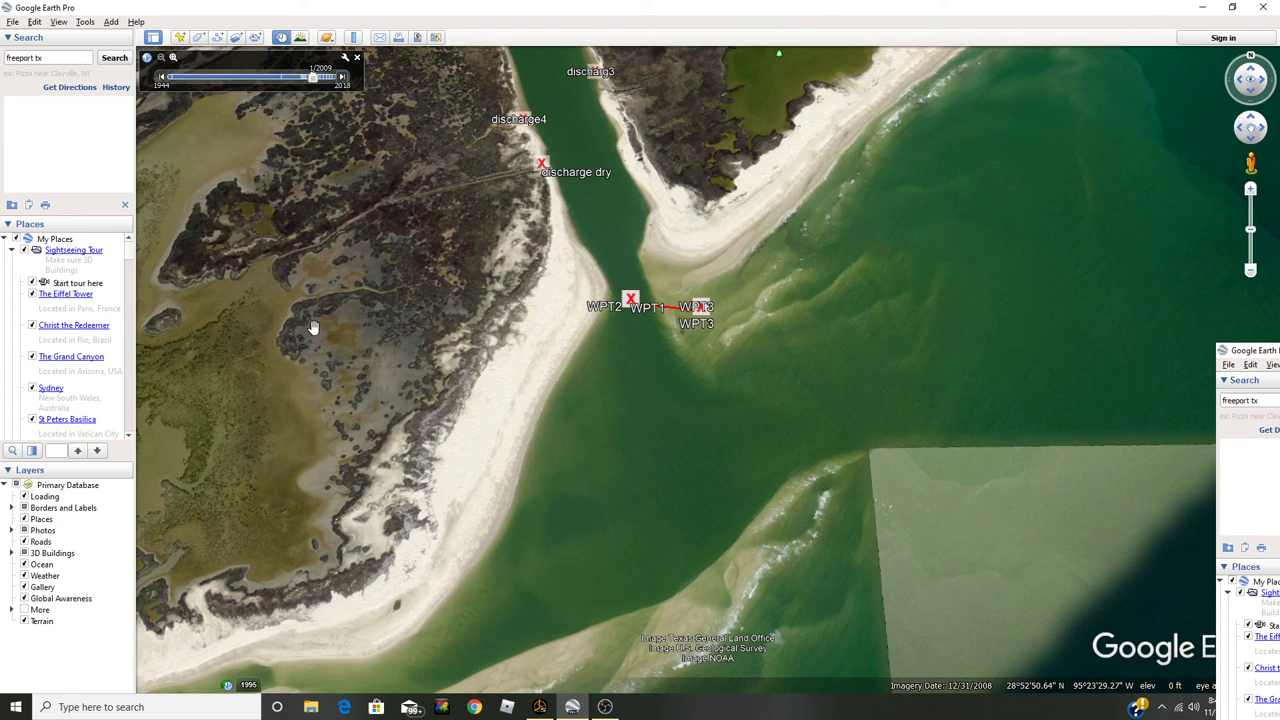
pyautogui.moveTo(689, 394); pyautogui.dragTo(826, 400)
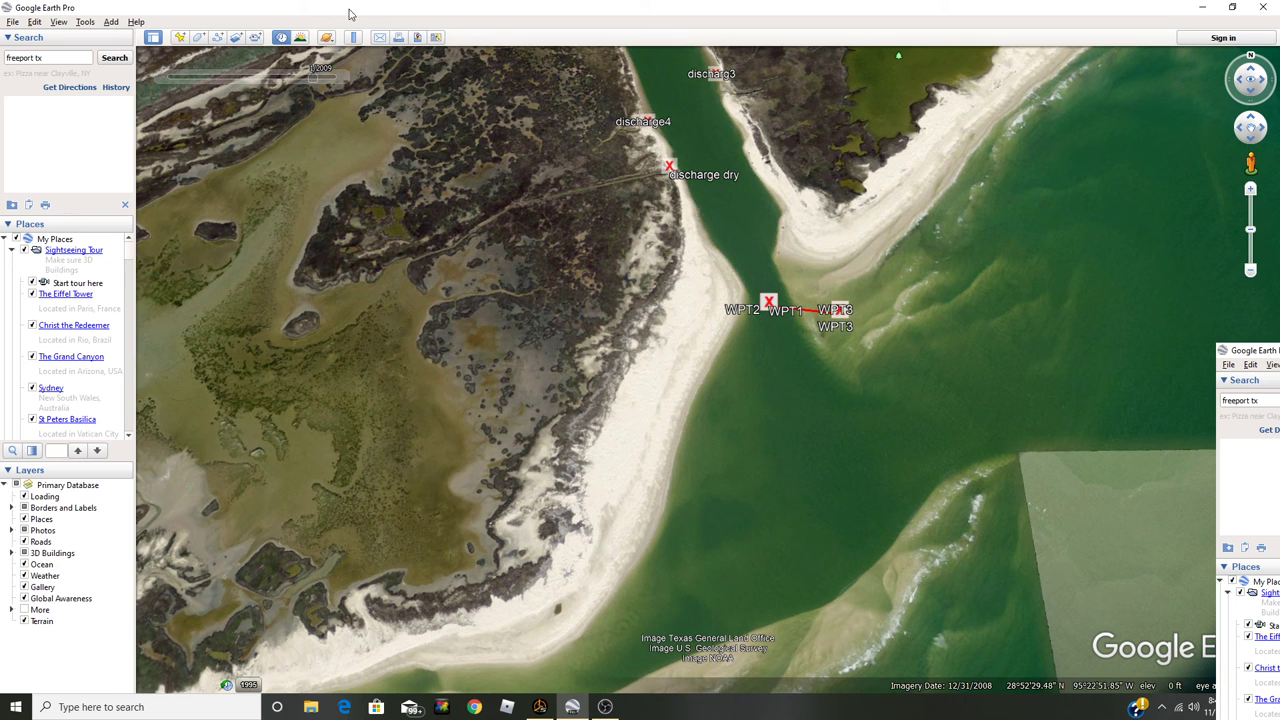
# Draw a three-point path across the inlet below discharge dry and clear its default name.
pyautogui.click(218, 38)
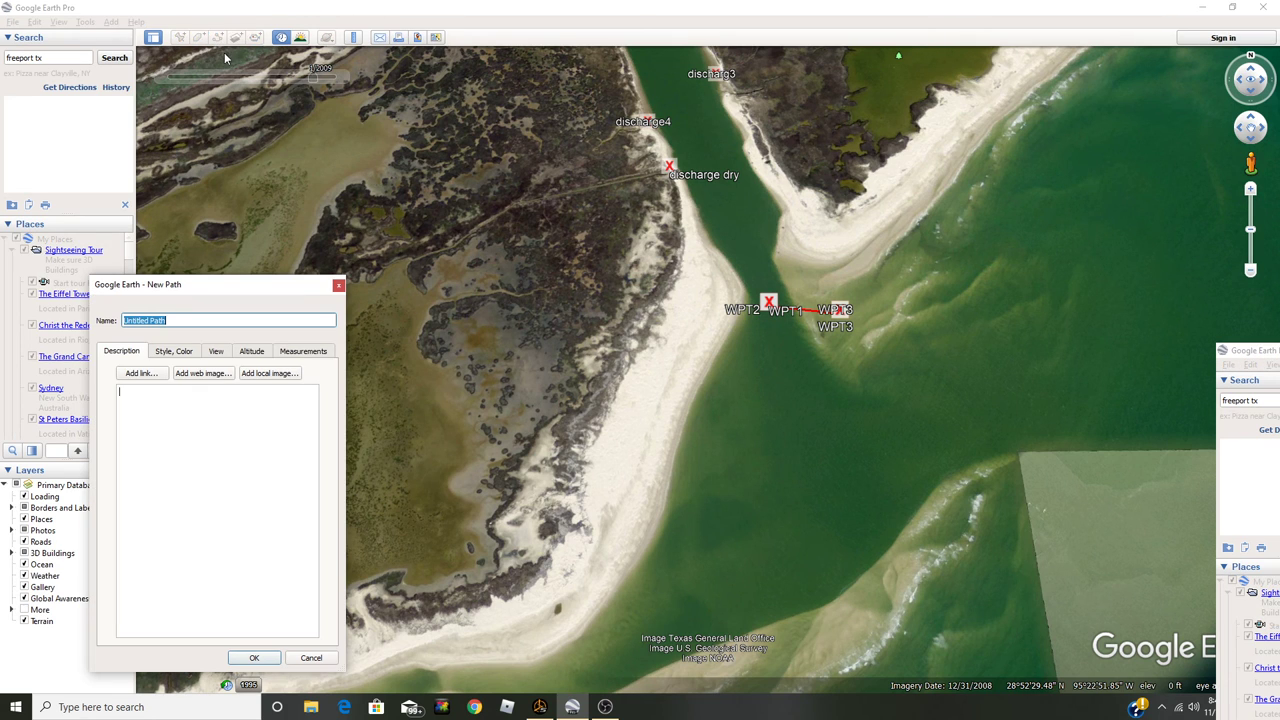
pyautogui.click(724, 191)
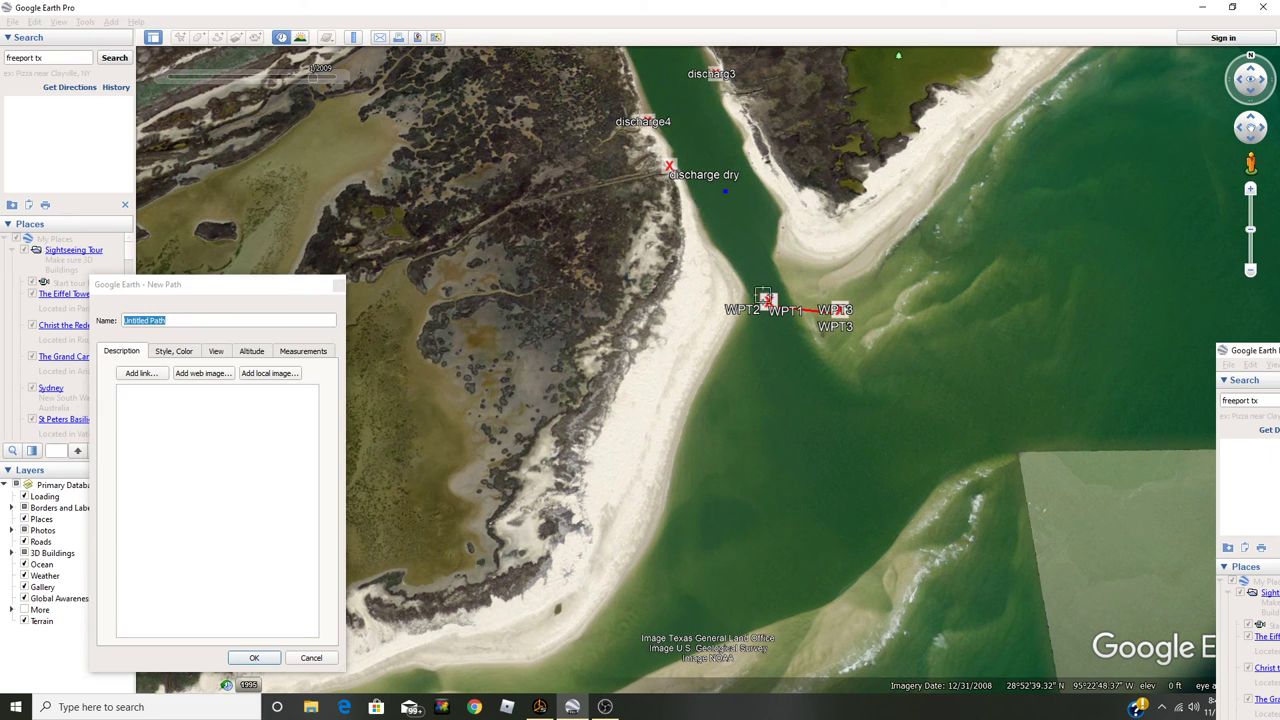
pyautogui.click(795, 494)
pyautogui.click(1076, 369)
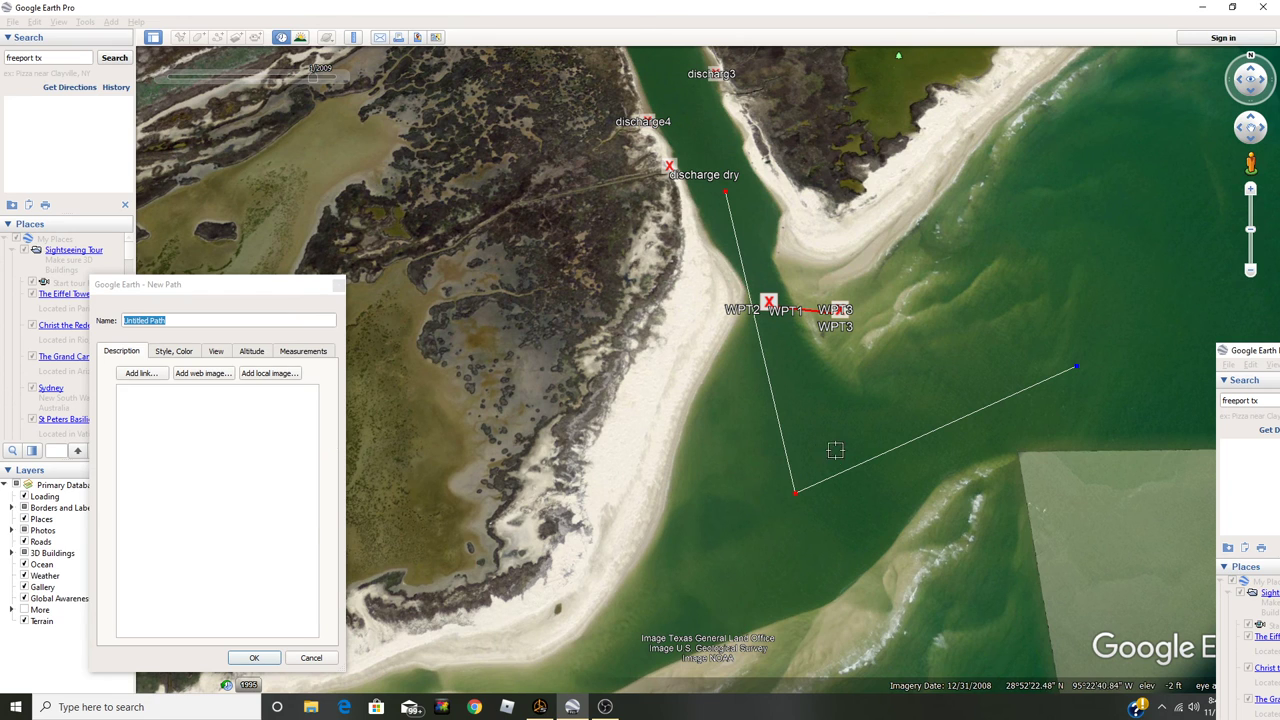
pyautogui.click(197, 321)
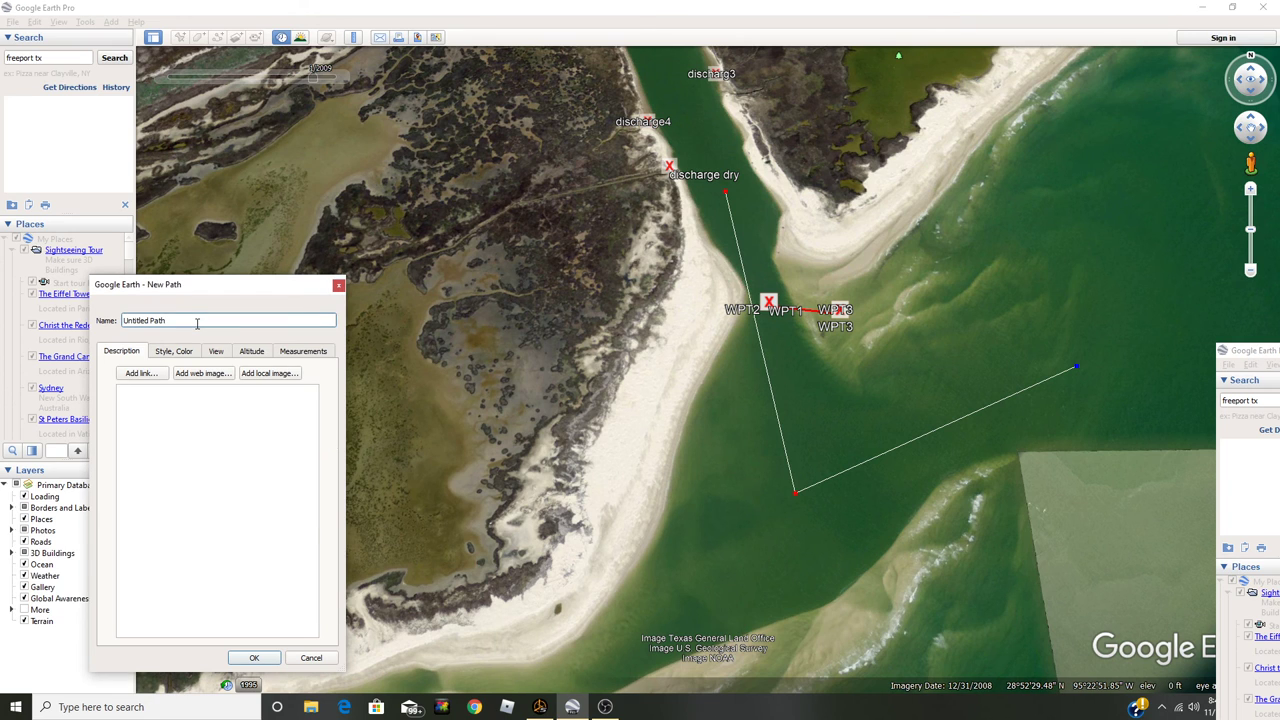
pyautogui.press('BackSpace')
pyautogui.press('BackSpace')
pyautogui.press('BackSpace')
pyautogui.press('BackSpace')
pyautogui.press('BackSpace')
pyautogui.press('BackSpace')
pyautogui.press('BackSpace')
pyautogui.press('BackSpace')
pyautogui.press('BackSpace')
pyautogui.press('BackSpace')
pyautogui.press('BackSpace')
pyautogui.press('BackSpace')
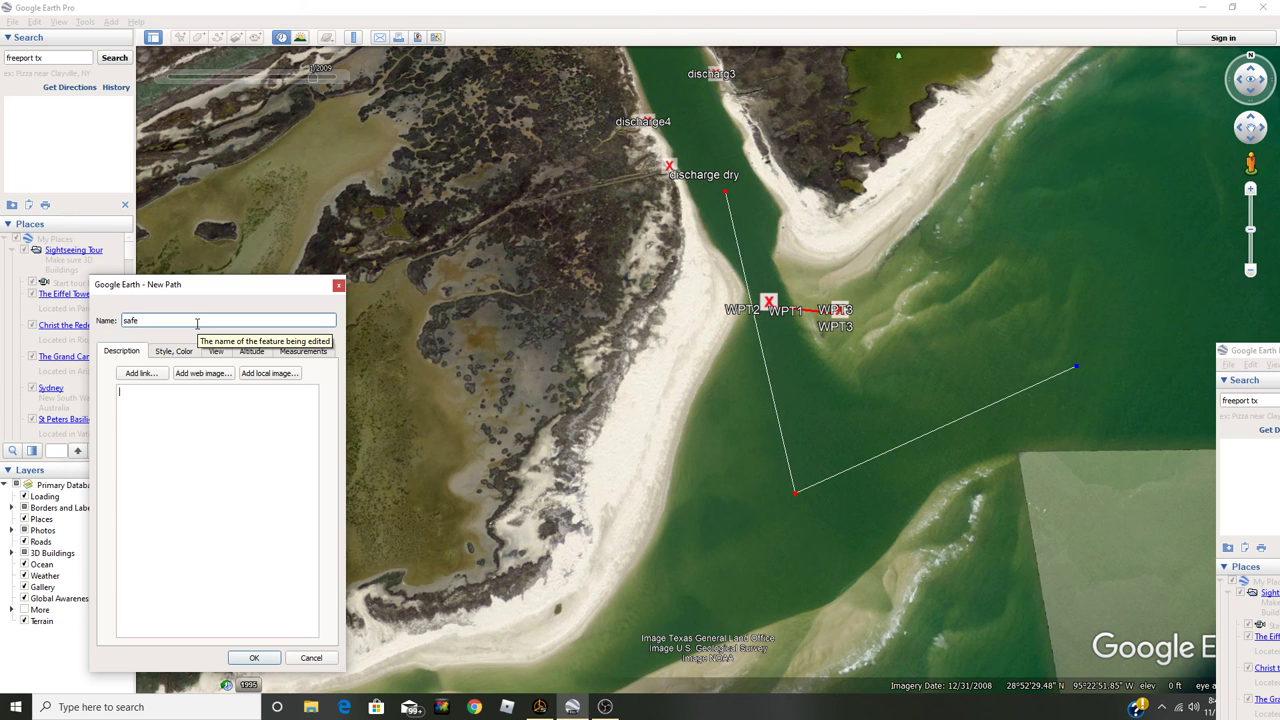
# Create the safe path and choose Save Place As for it in Places.
pyautogui.click(255, 657)
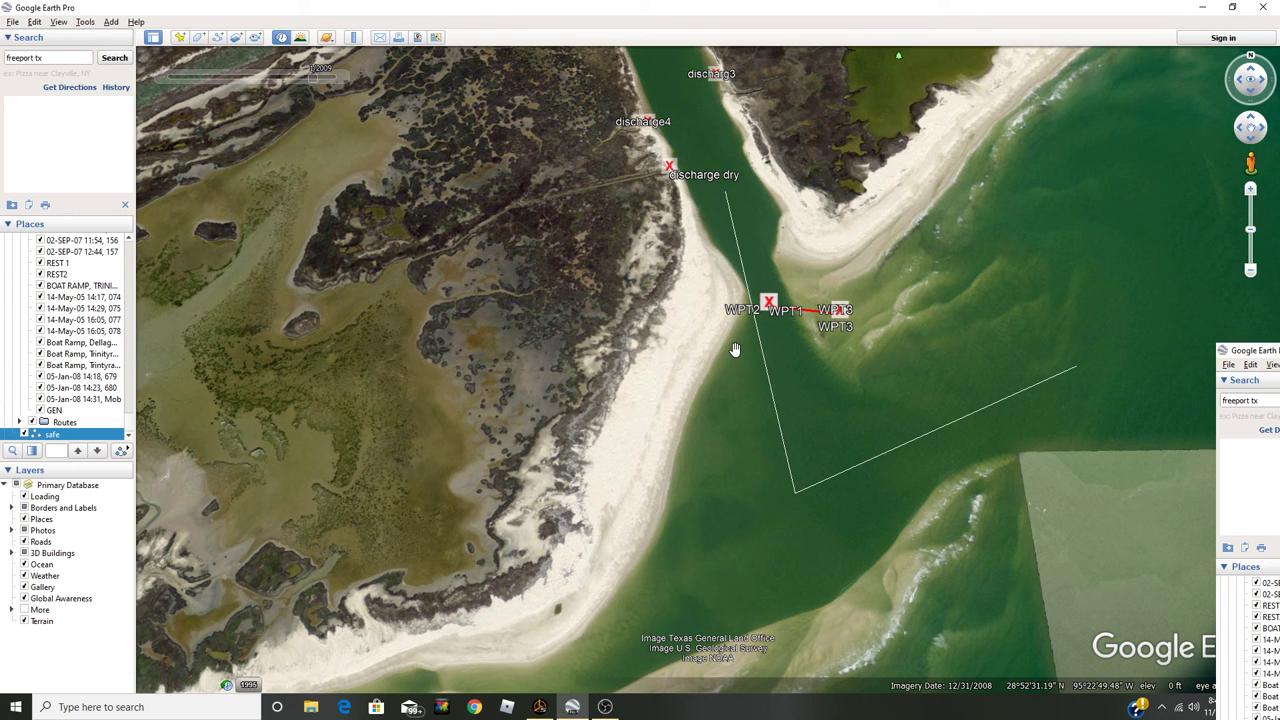
pyautogui.rightClick(72, 438)
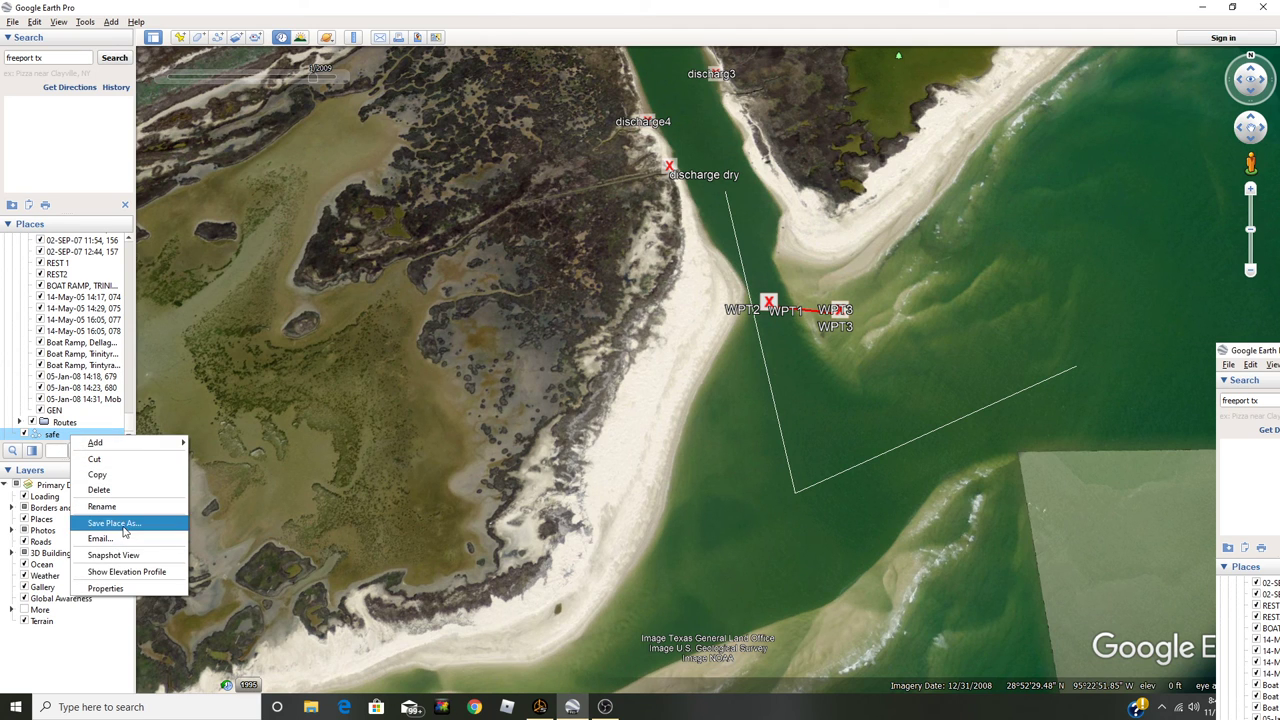
pyautogui.click(114, 523)
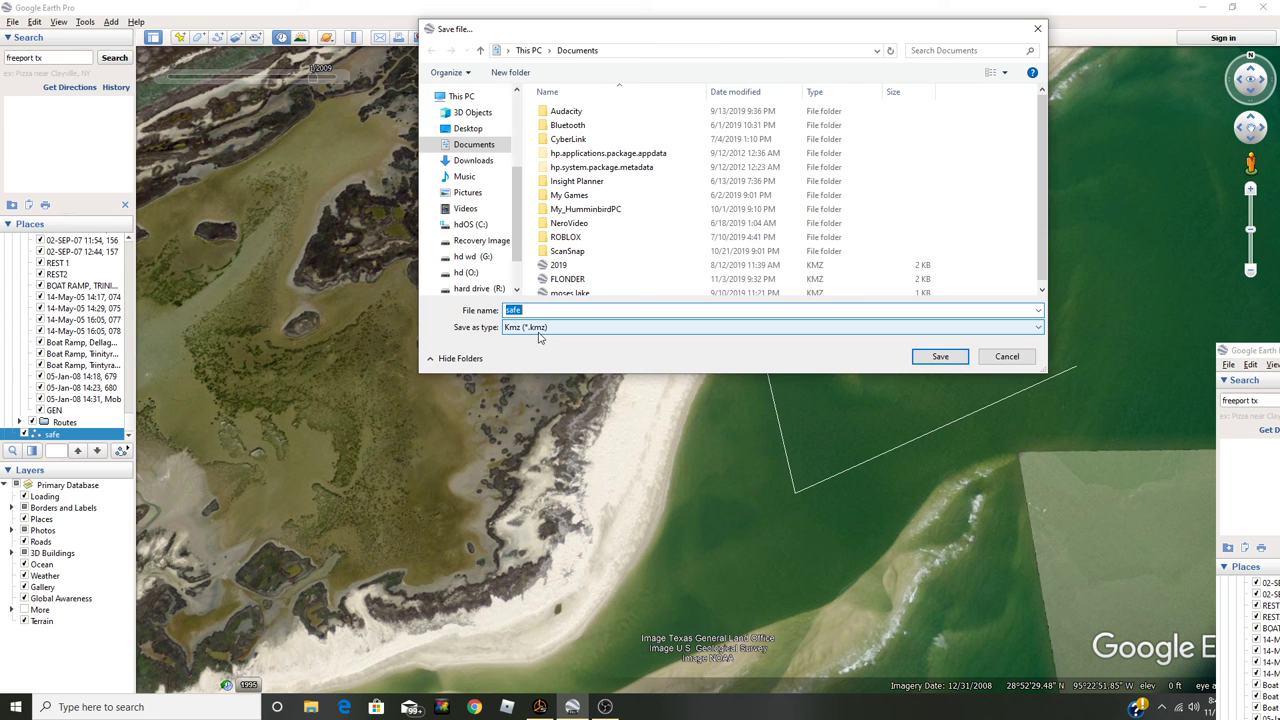
# Replace the suggested file name with 'gpx', then cancel the save.
pyautogui.click(564, 311)
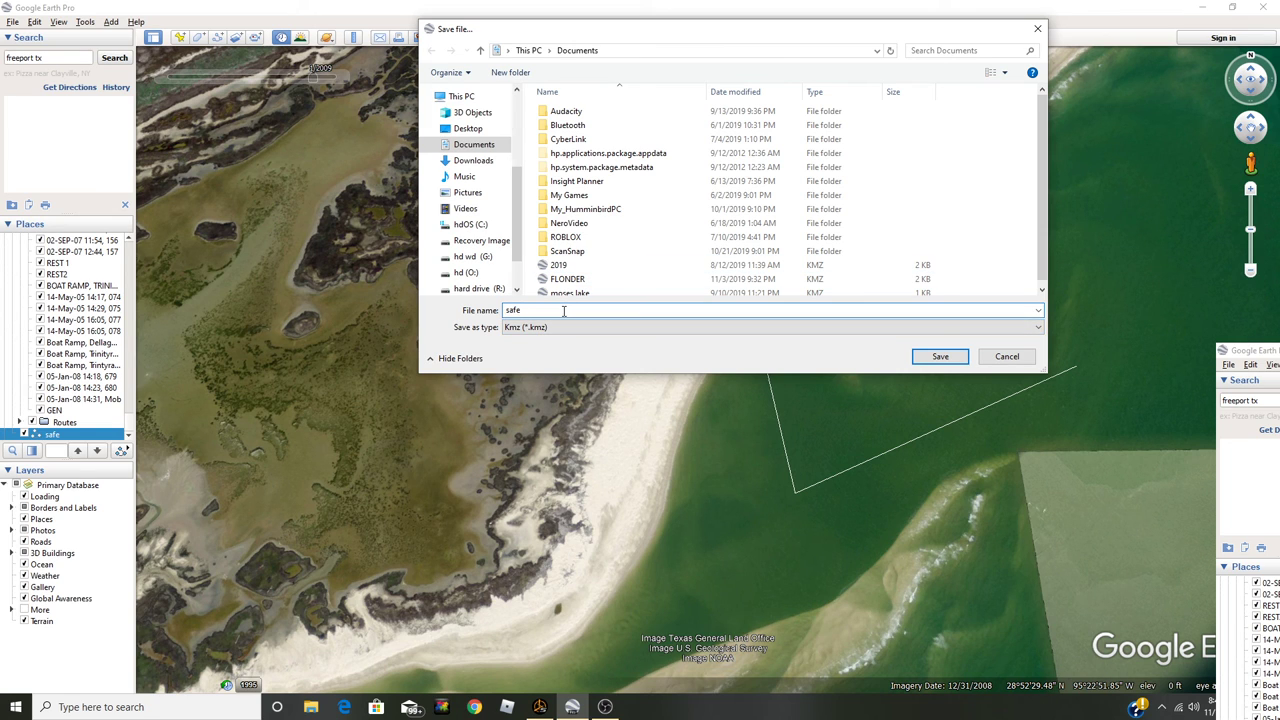
pyautogui.press('BackSpace')
pyautogui.press('BackSpace')
pyautogui.press('BackSpace')
pyautogui.write('gpx')
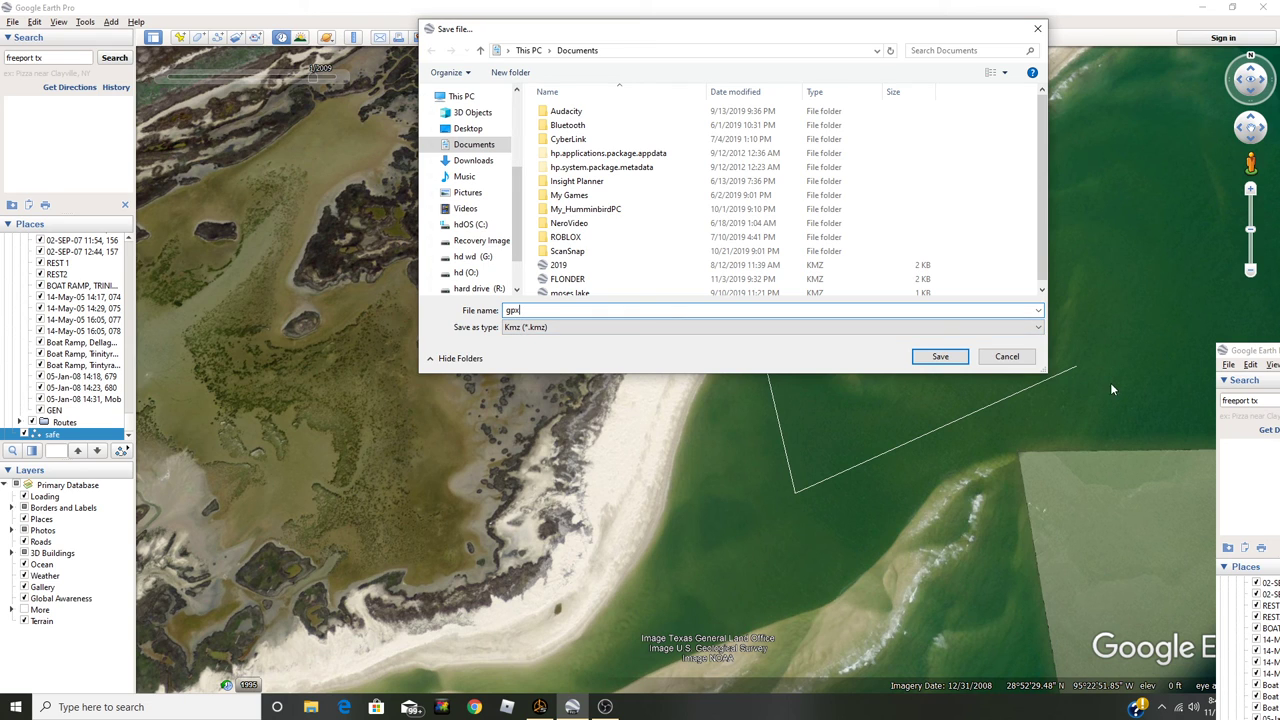
pyautogui.click(1006, 357)
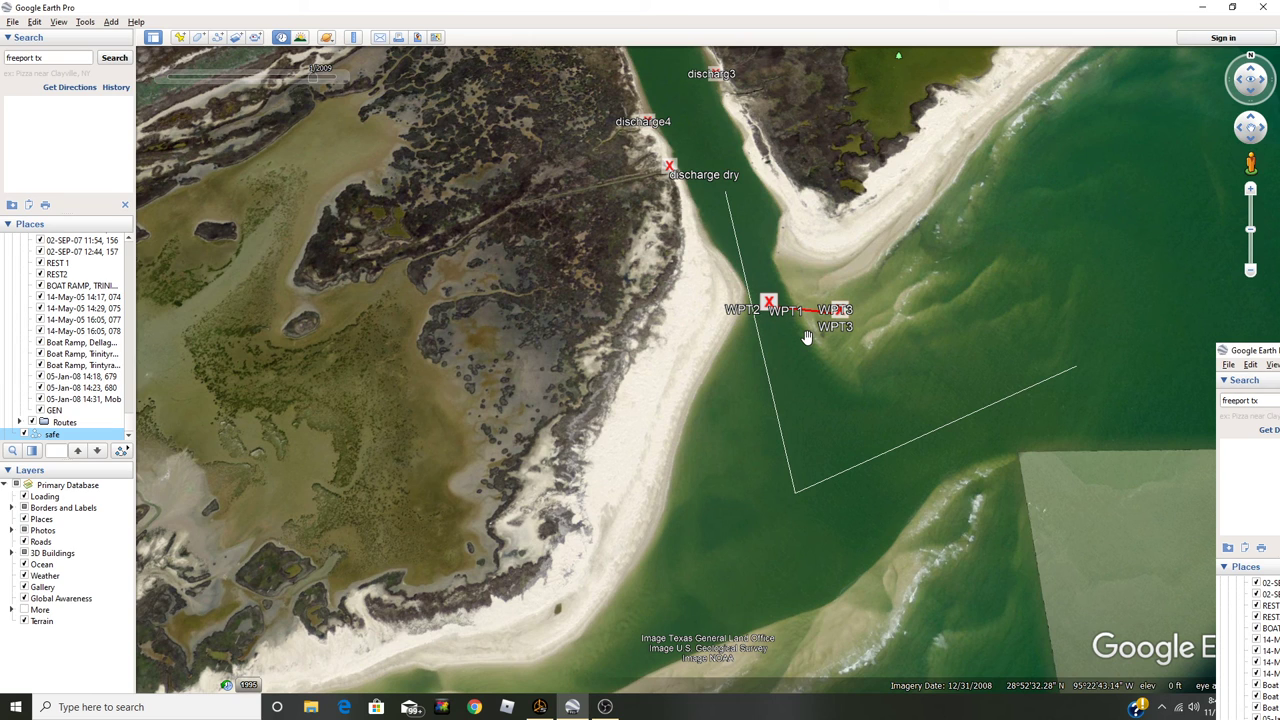
# Zoom out from the inlet and pan northeast along the coast.
pyautogui.scroll(-3, 795, 366)
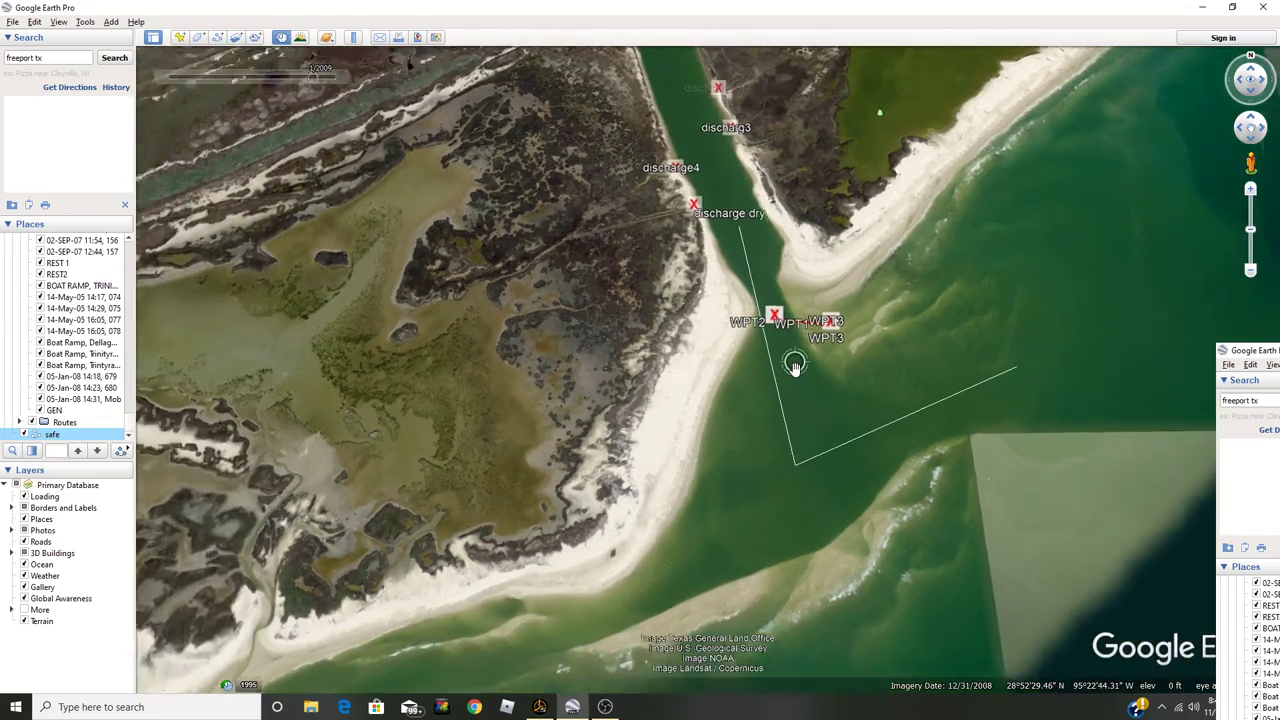
pyautogui.scroll(-3, 786, 357)
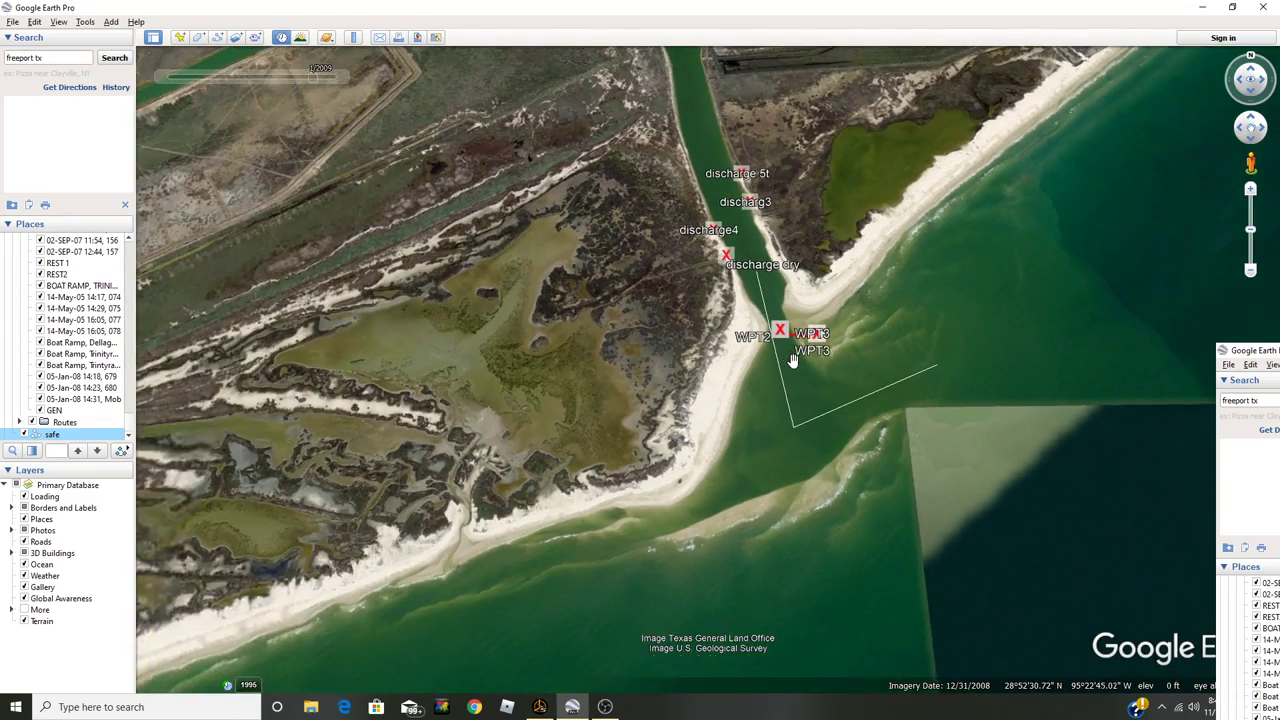
pyautogui.scroll(-3, 753, 428)
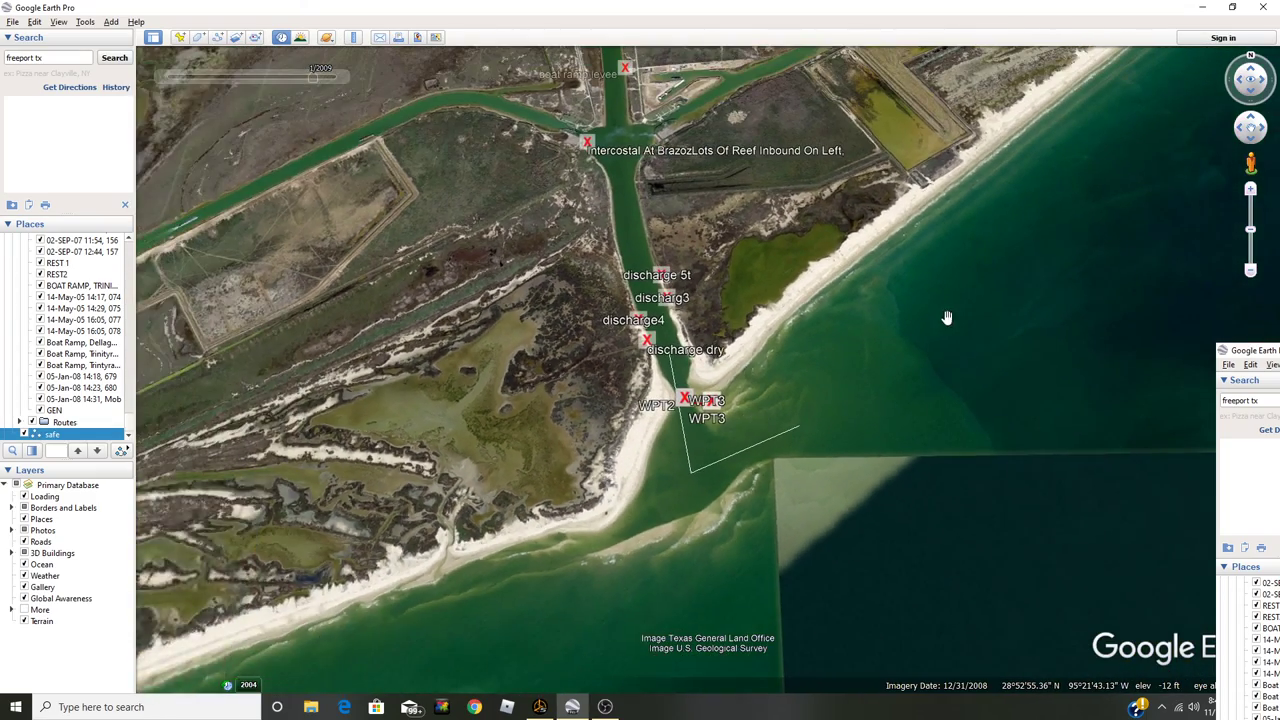
pyautogui.scroll(-3, 826, 402)
pyautogui.moveTo(1000, 314); pyautogui.dragTo(808, 414)
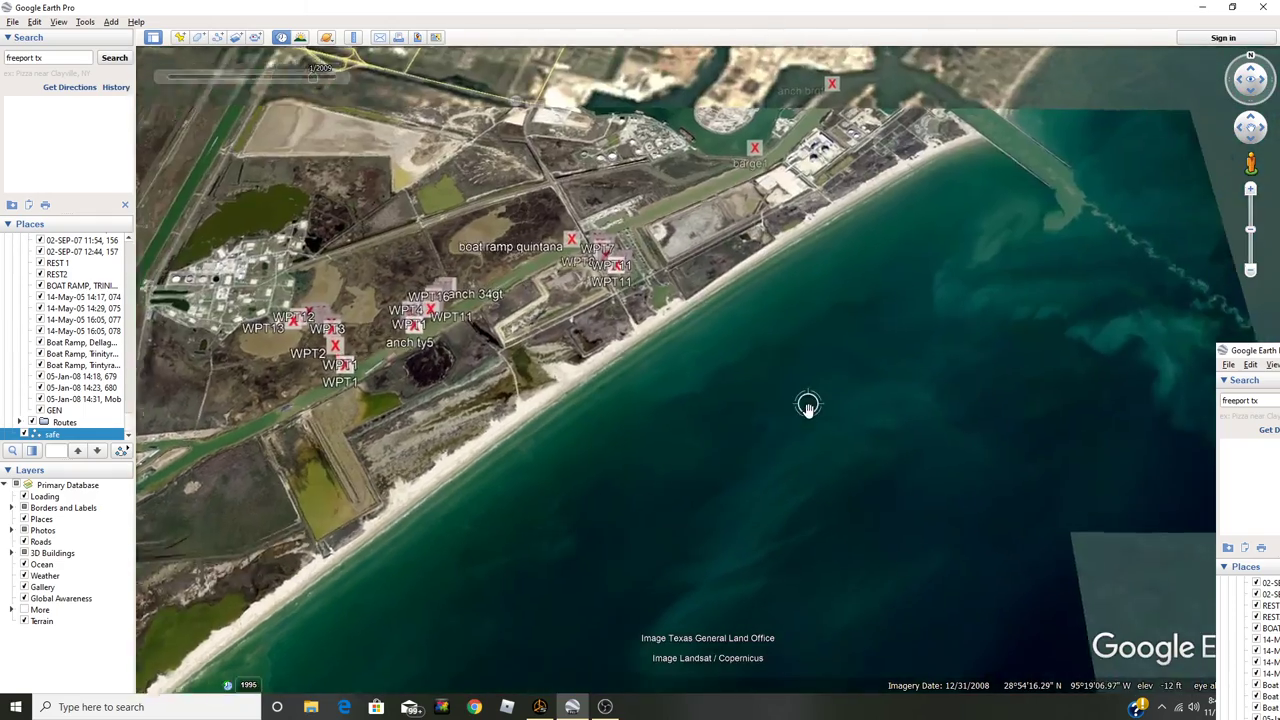
pyautogui.moveTo(963, 249); pyautogui.dragTo(802, 389)
# Center the jetty tip and plume, then zoom out to show the coastline and Gulf waters.
pyautogui.scroll(2, 802, 389)
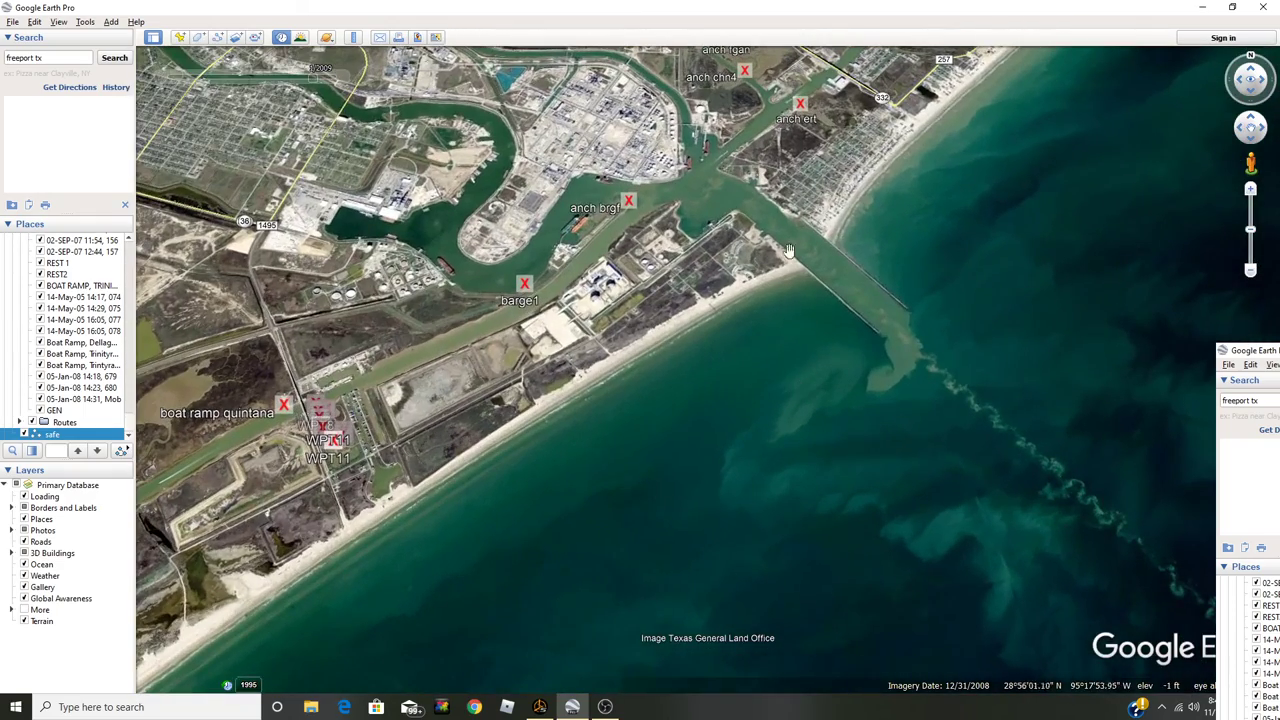
pyautogui.moveTo(858, 321); pyautogui.dragTo(737, 423)
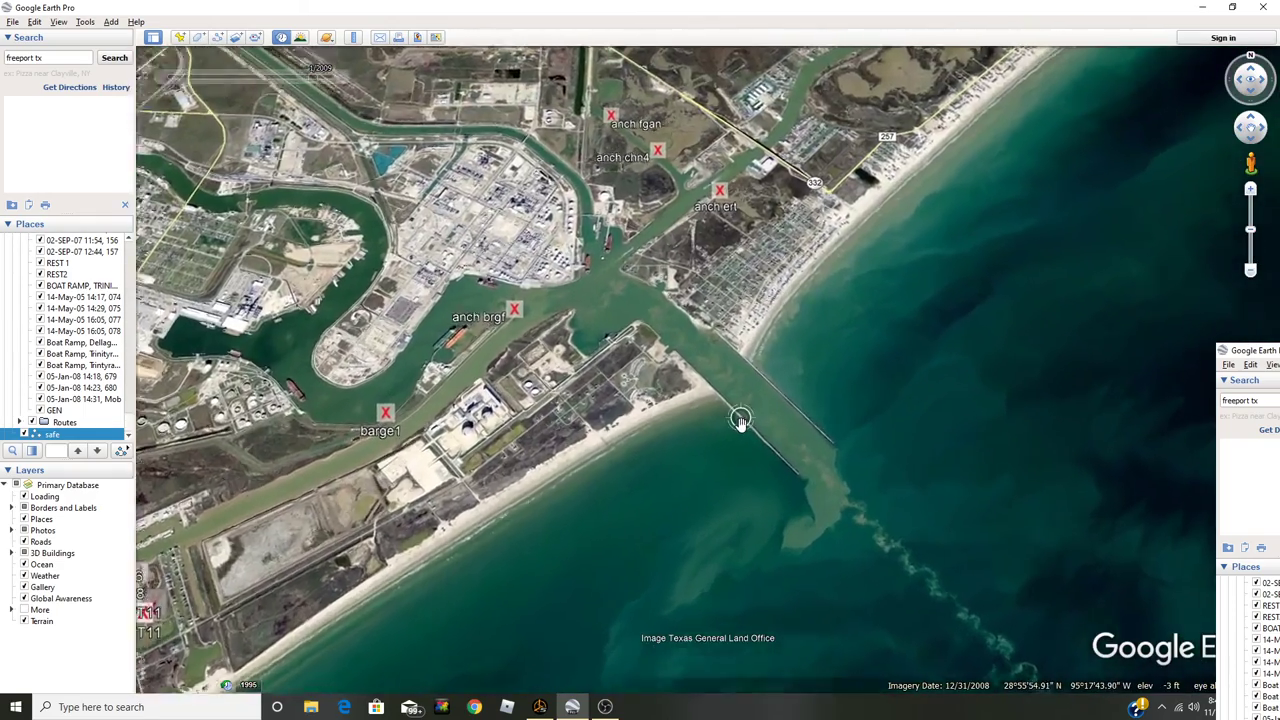
pyautogui.scroll(2, 617, 262)
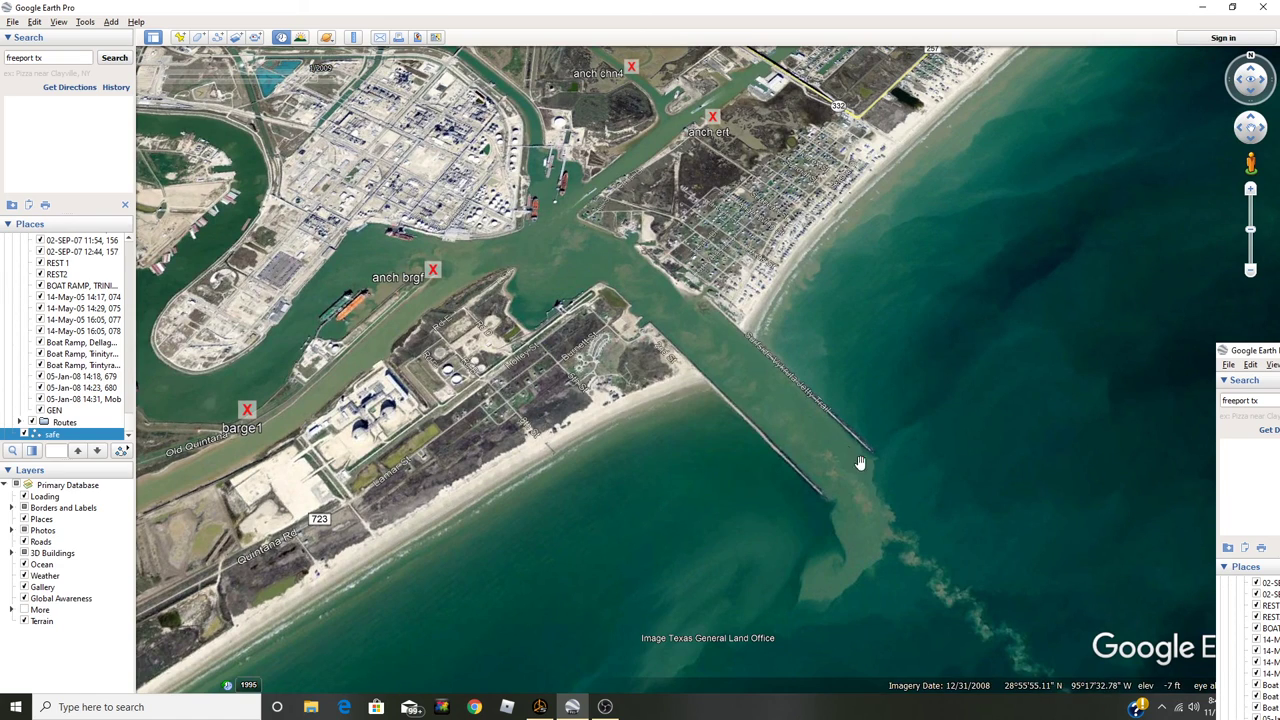
pyautogui.moveTo(908, 503); pyautogui.dragTo(752, 415)
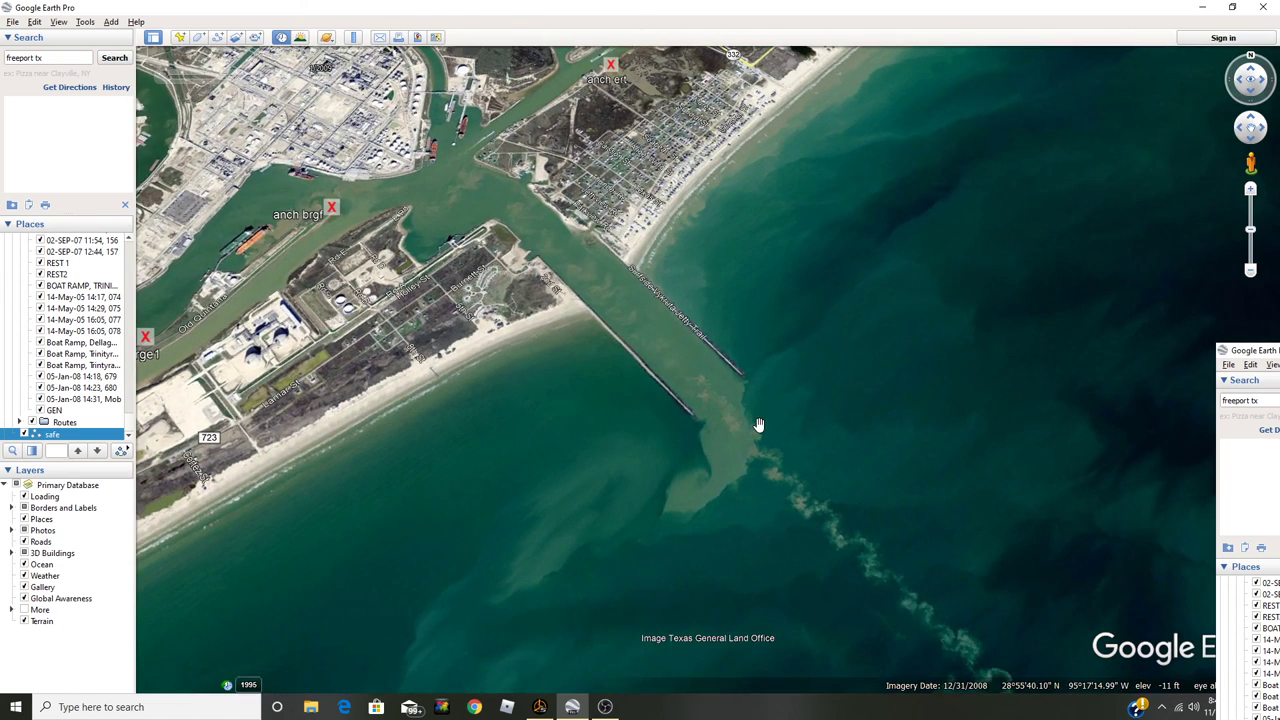
pyautogui.scroll(1, 757, 425)
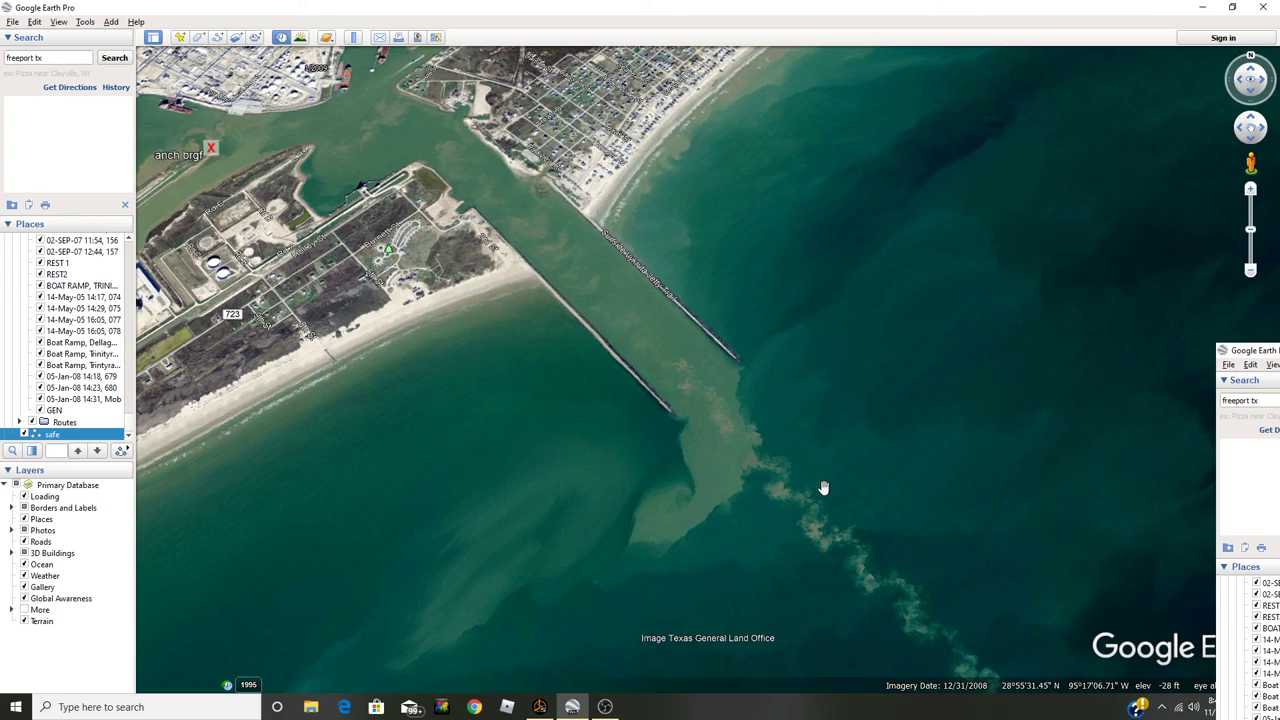
pyautogui.scroll(-2, 788, 444)
pyautogui.scroll(-4, 788, 444)
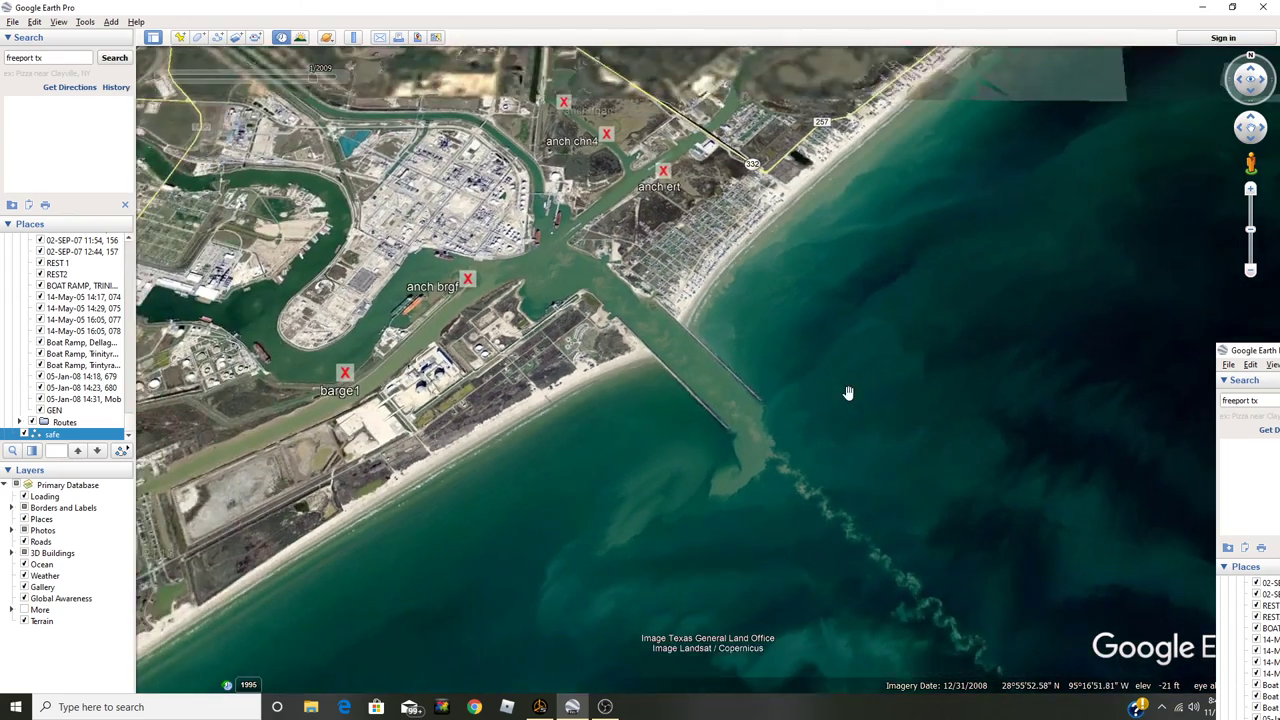
pyautogui.scroll(-4, 815, 347)
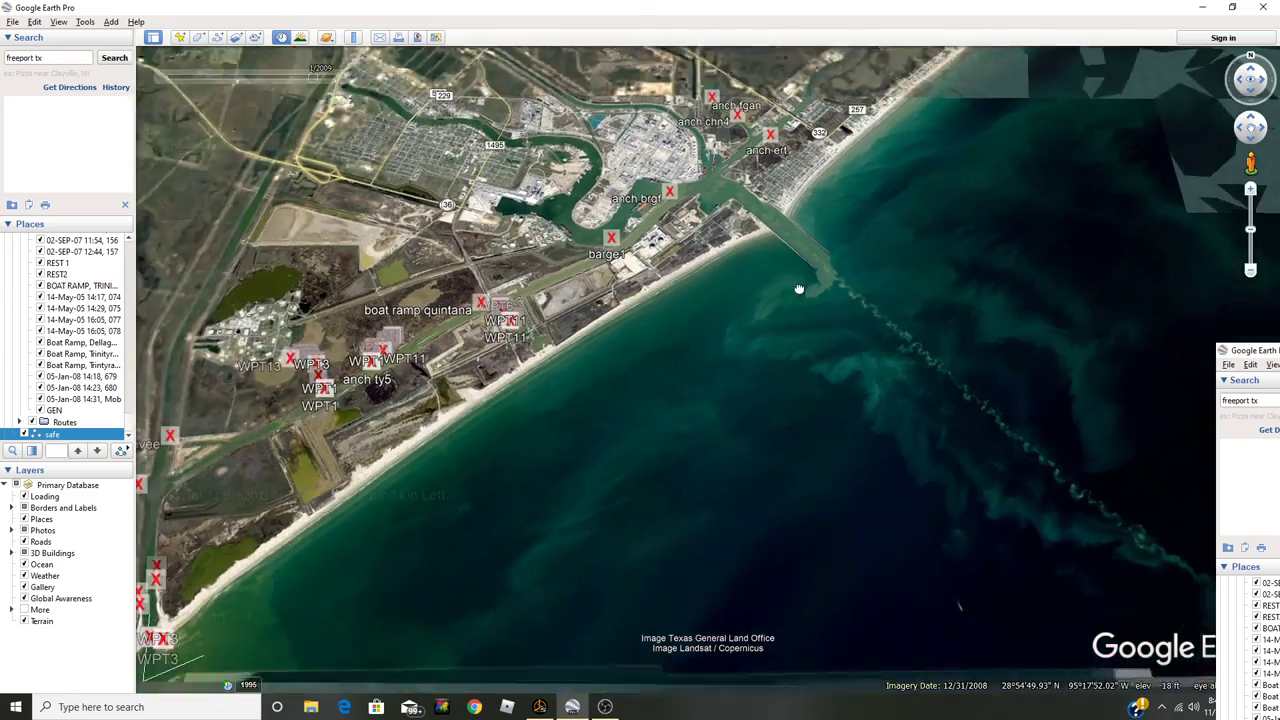
pyautogui.scroll(-3, 803, 298)
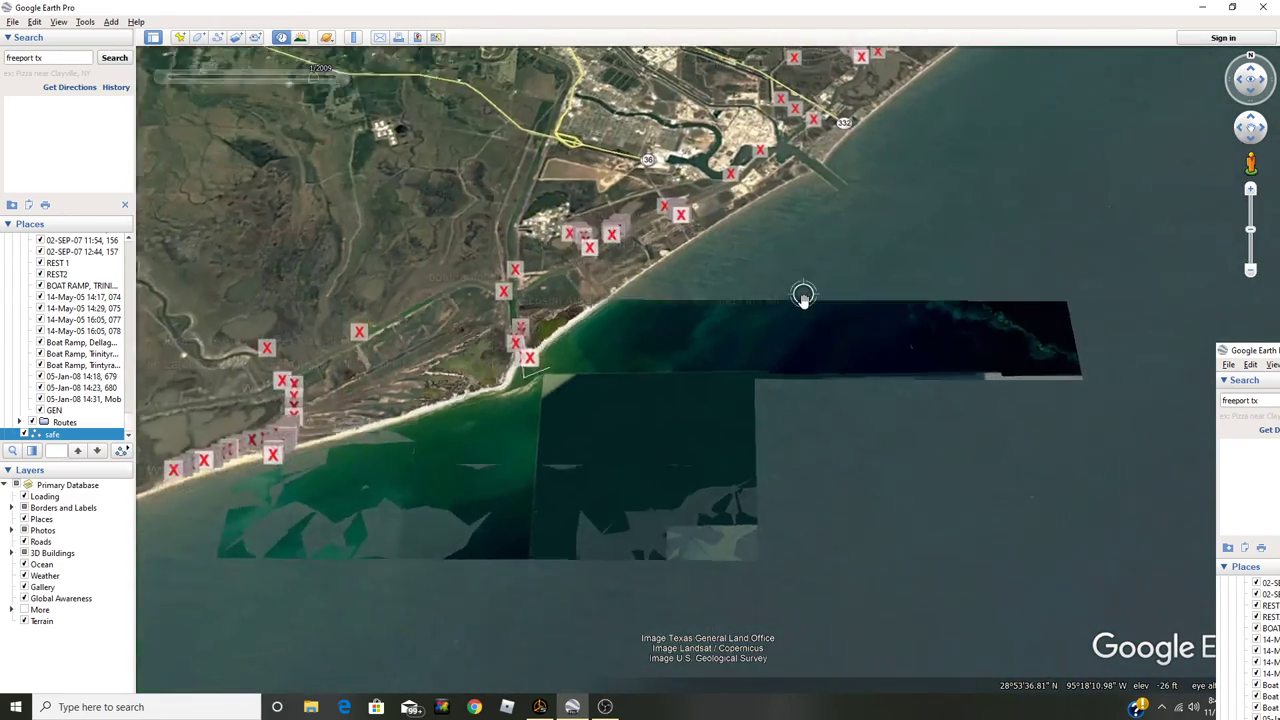
# Pan offshore to bring the offshore placemarks and eastern gas platforms into view.
pyautogui.moveTo(868, 692); pyautogui.dragTo(829, 503)
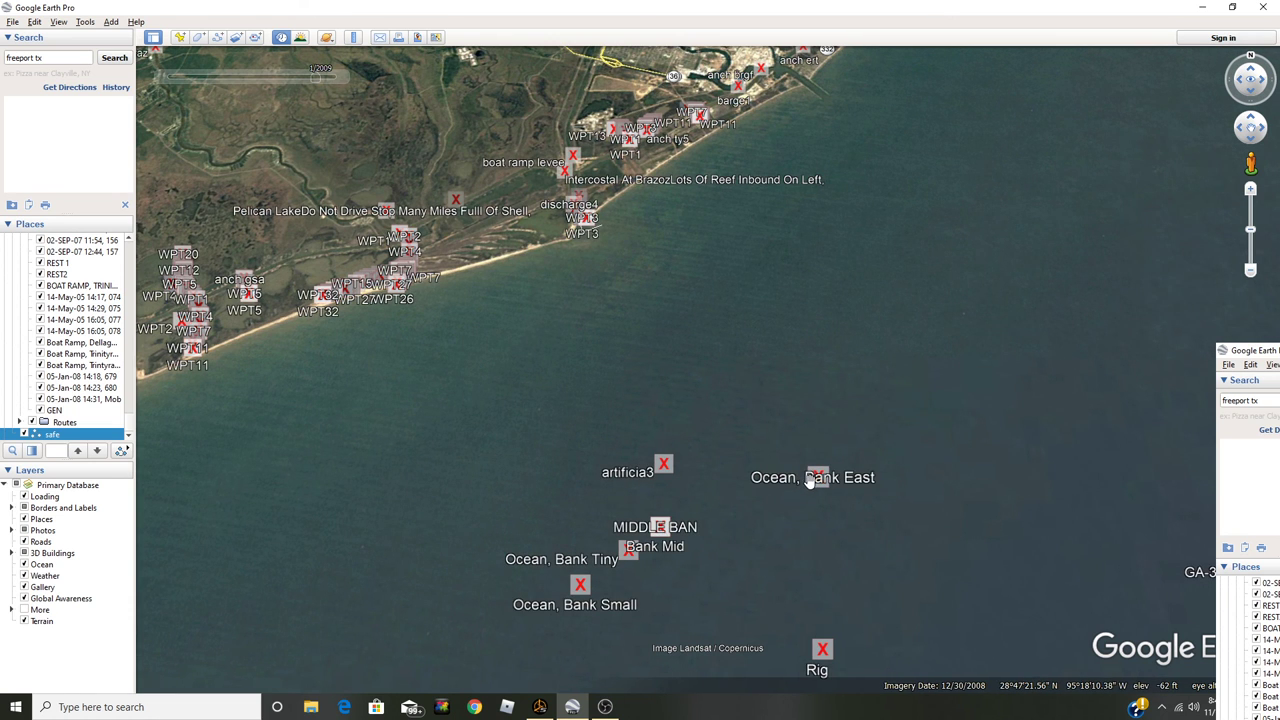
pyautogui.moveTo(674, 309); pyautogui.dragTo(697, 371)
pyautogui.moveTo(1030, 334); pyautogui.dragTo(741, 345)
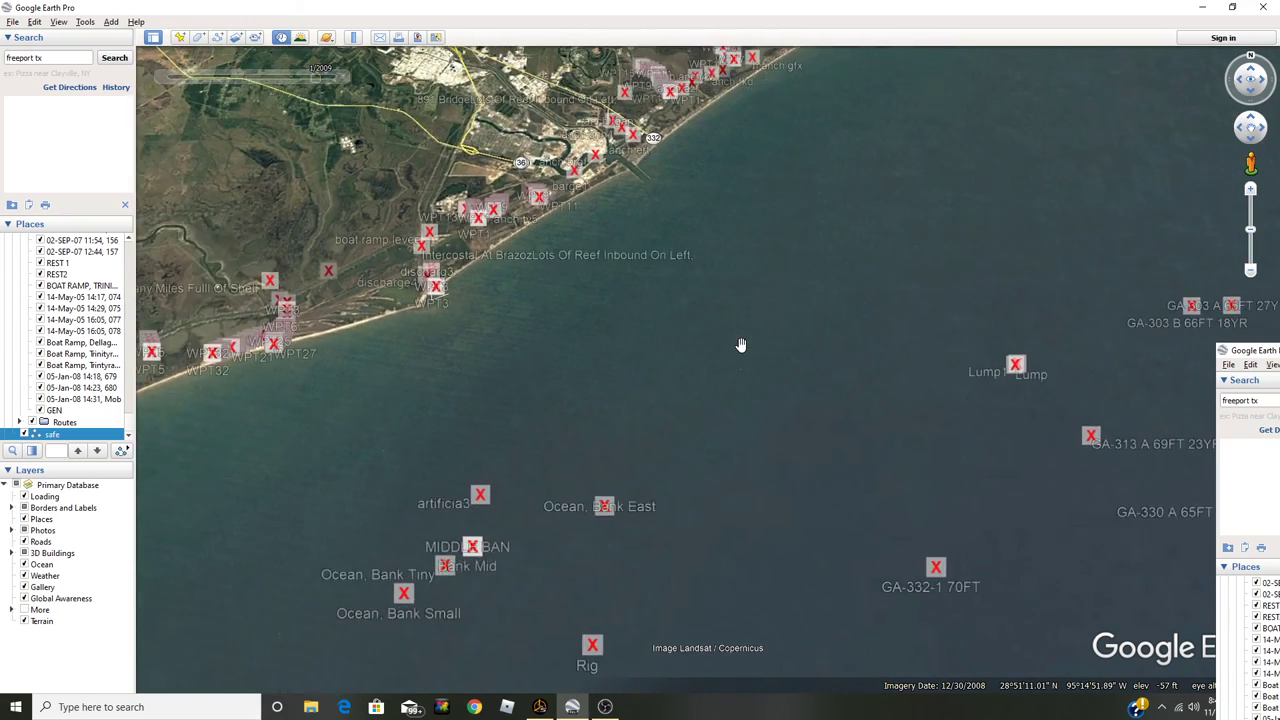
pyautogui.scroll(-2, 741, 345)
pyautogui.scroll(5, 631, 320)
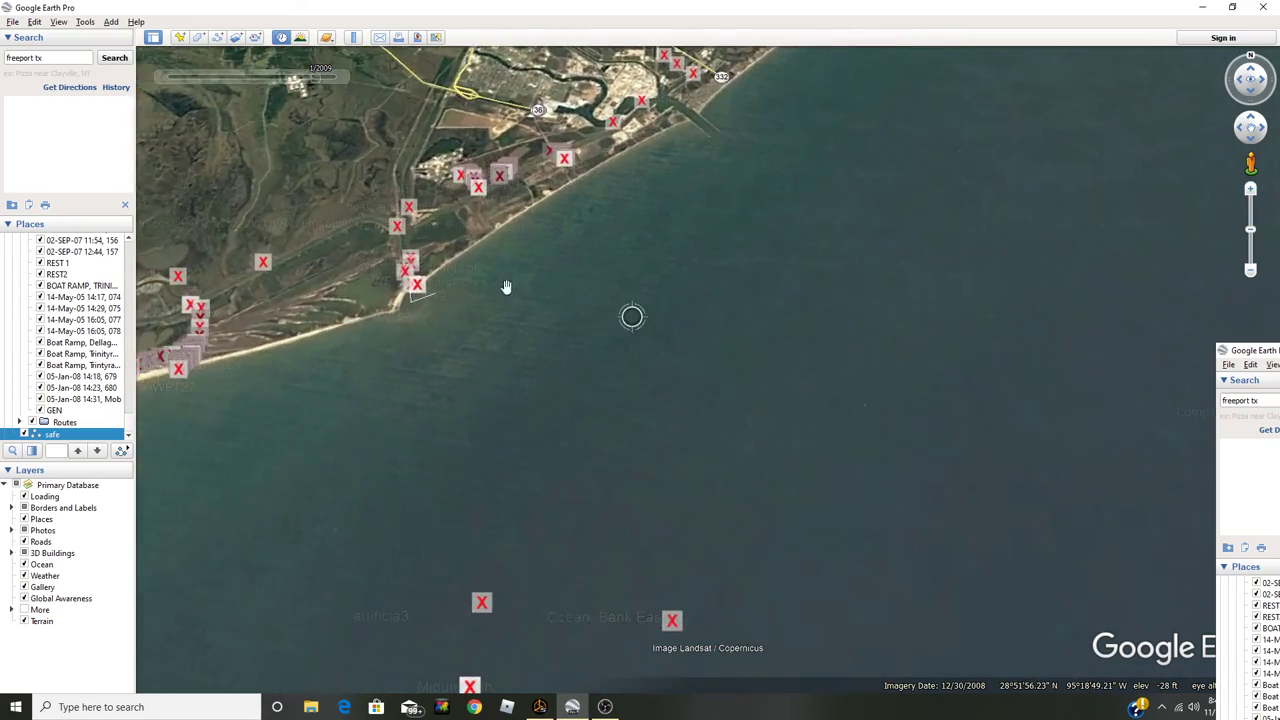
# Zoom into the marshes and along the intracoastal canal to the moored barge.
pyautogui.moveTo(525, 290); pyautogui.dragTo(780, 498)
pyautogui.scroll(5, 766, 478)
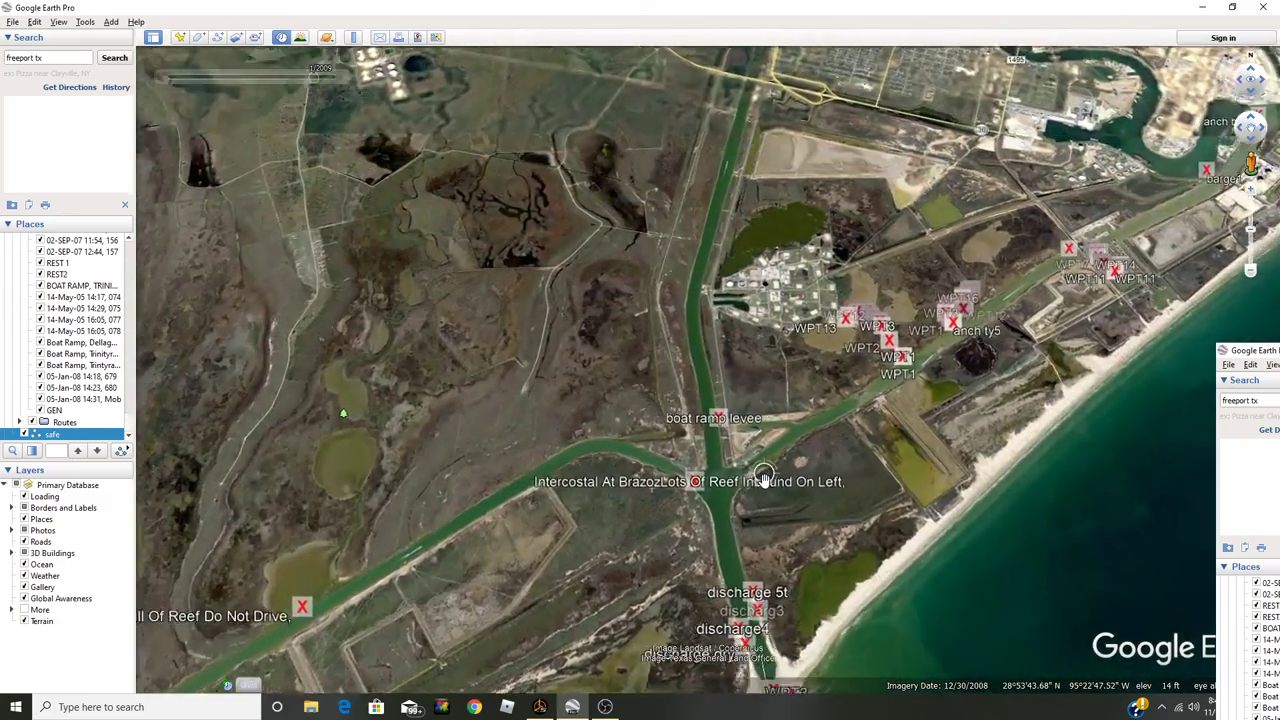
pyautogui.scroll(3, 762, 478)
pyautogui.scroll(2, 687, 490)
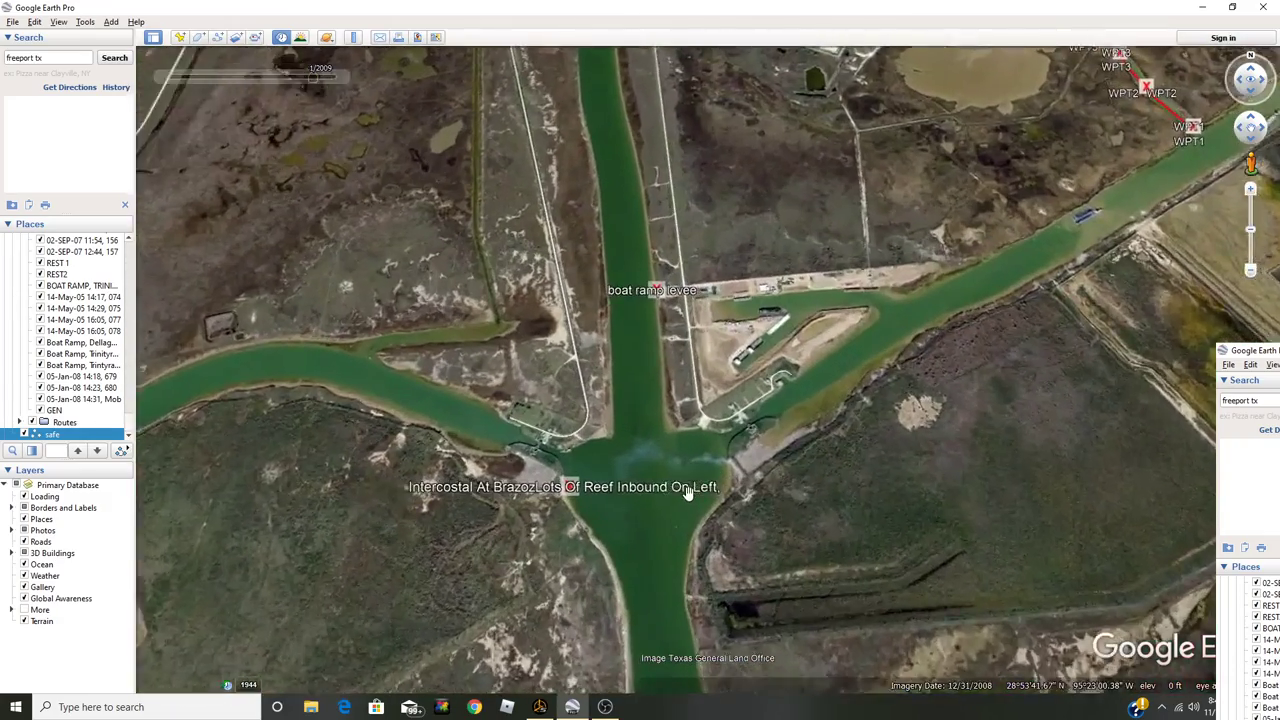
pyautogui.scroll(3, 719, 477)
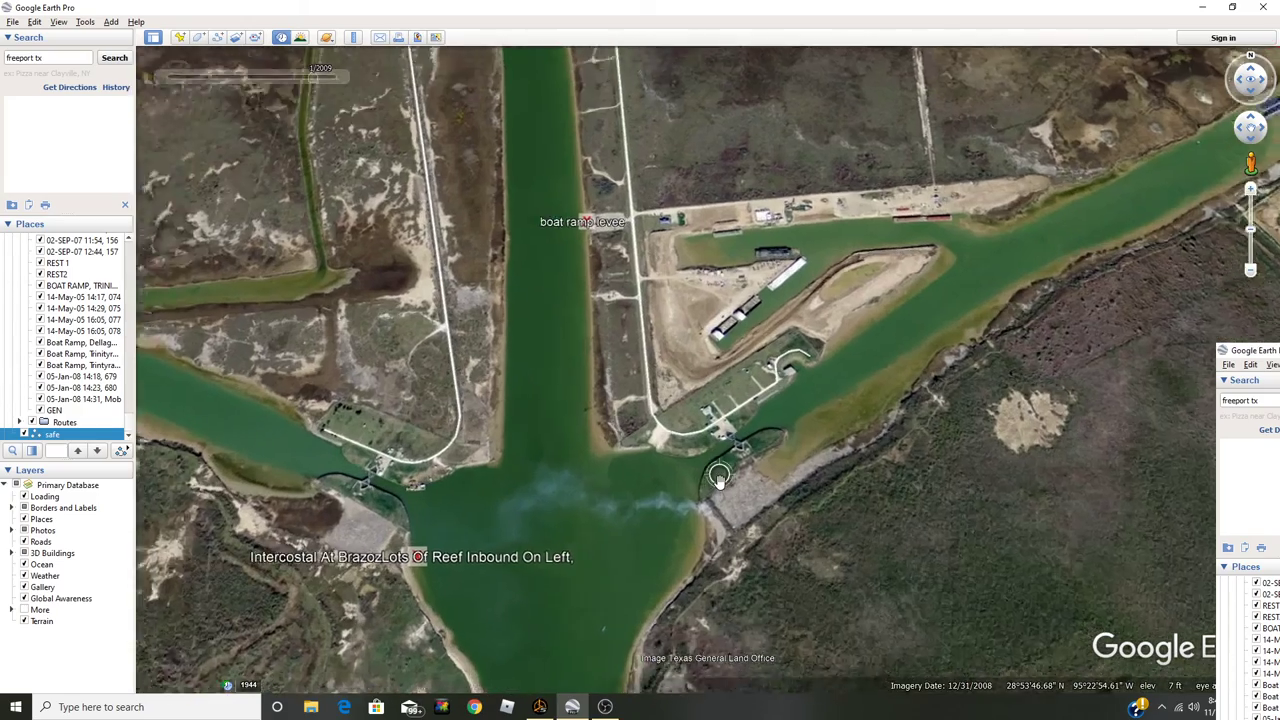
pyautogui.scroll(2, 855, 372)
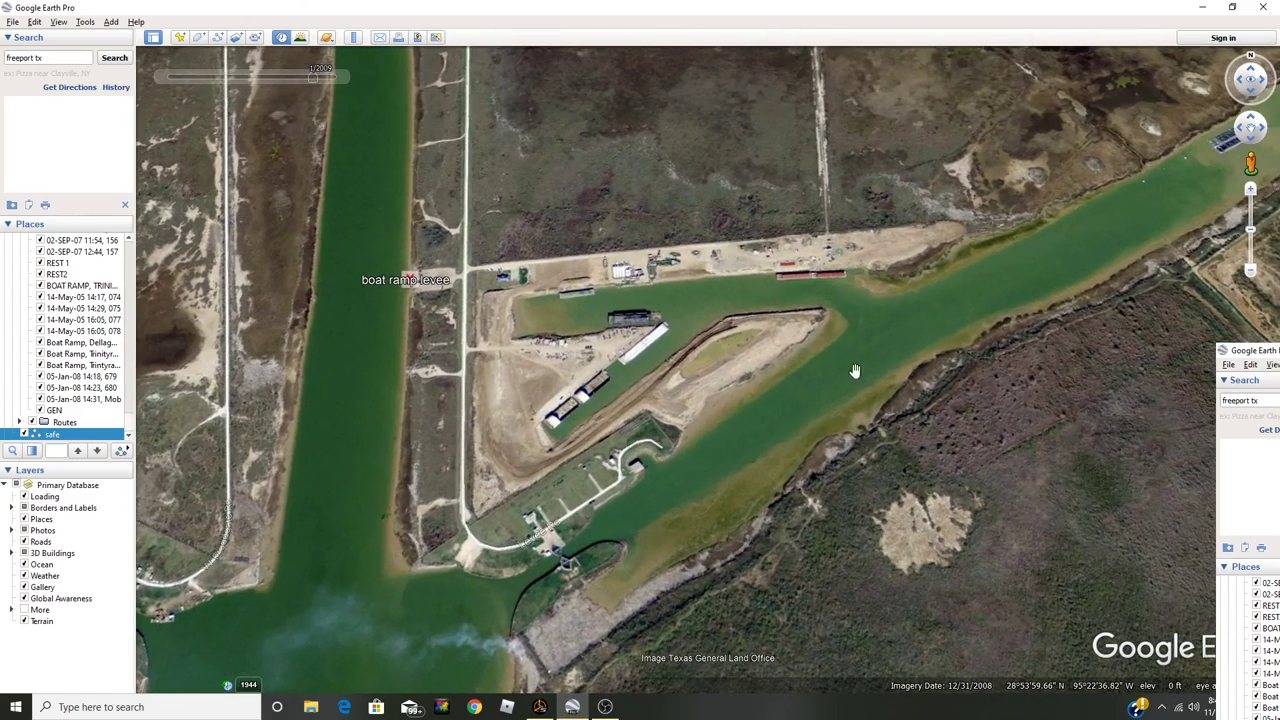
pyautogui.scroll(2, 866, 390)
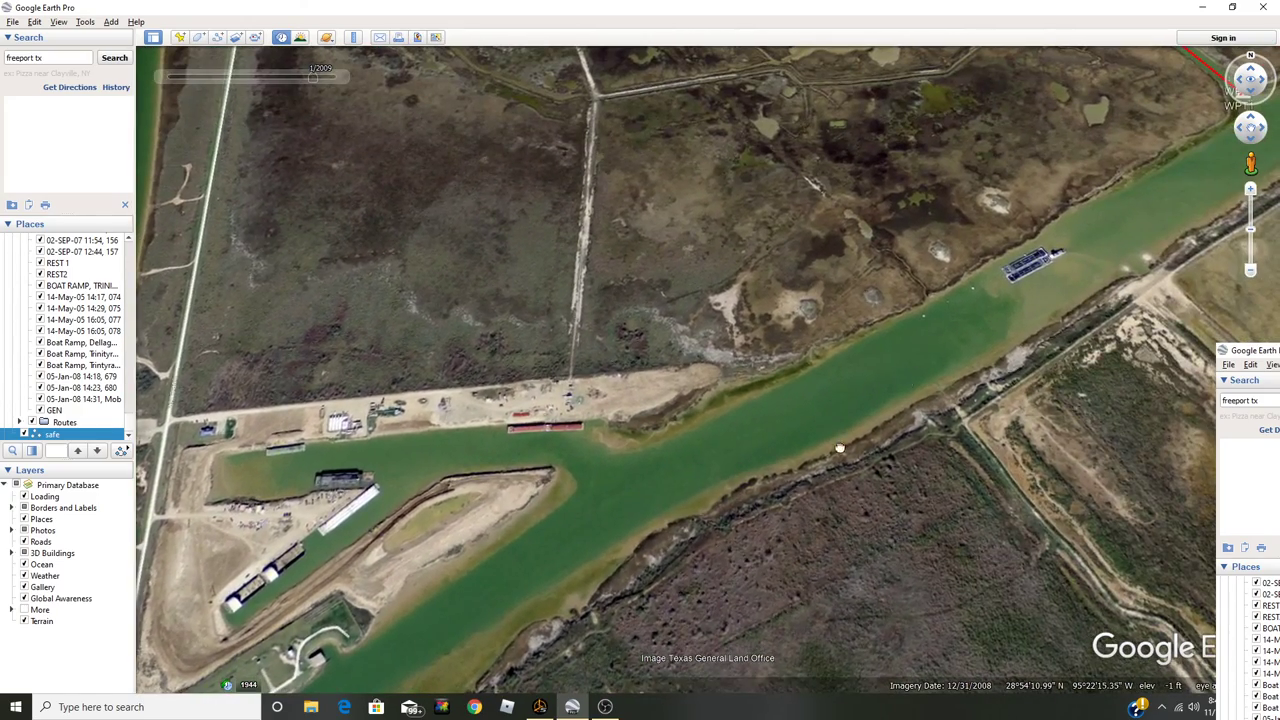
pyautogui.scroll(4, 880, 411)
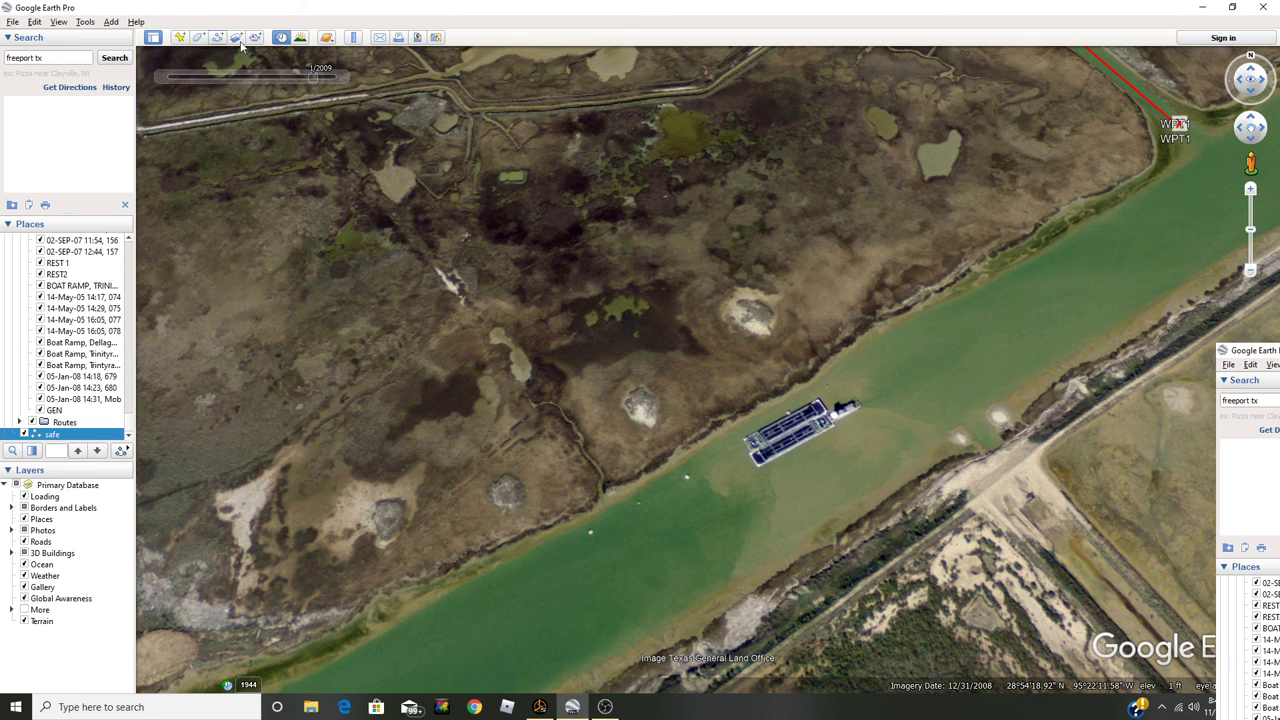
pyautogui.click(351, 38)
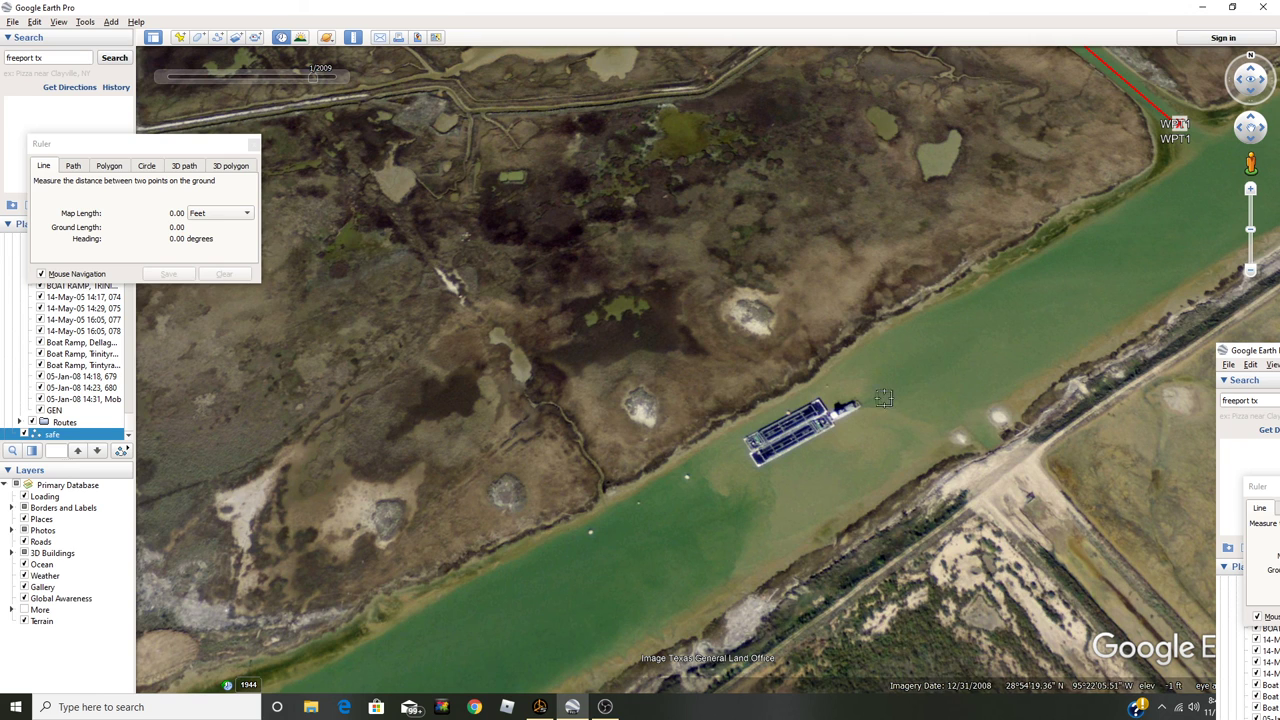
pyautogui.click(941, 465)
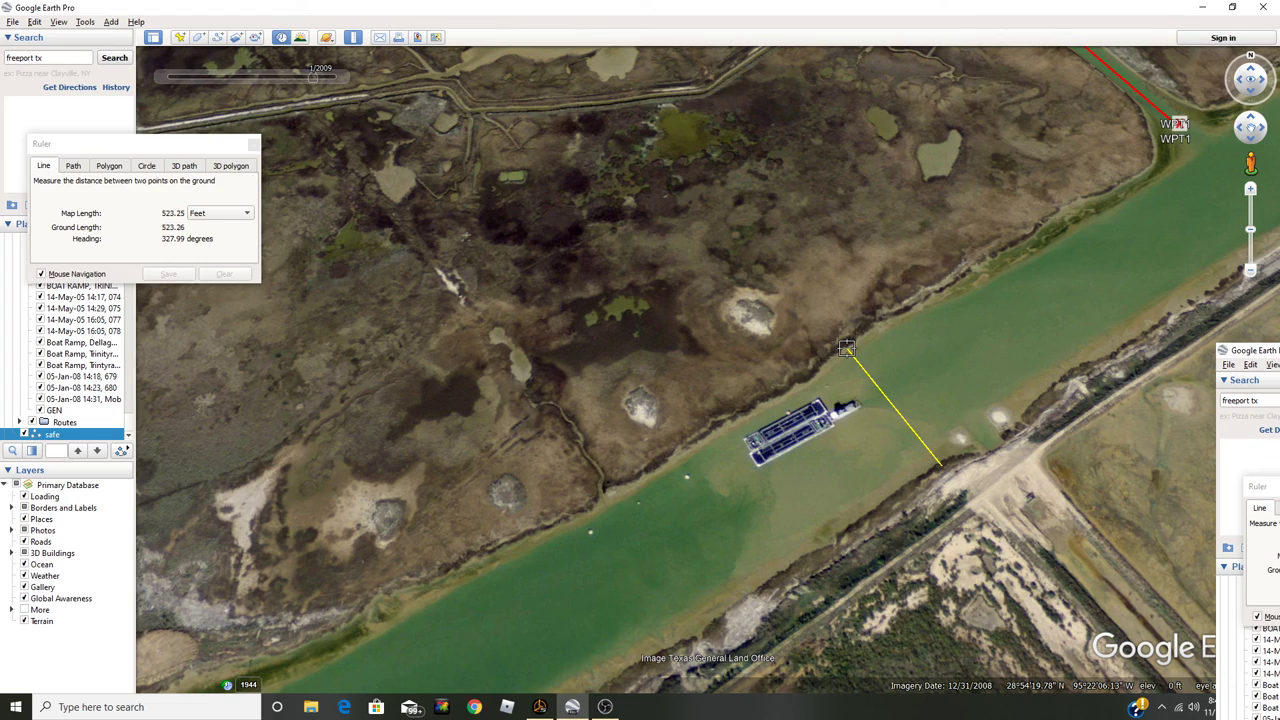
pyautogui.click(253, 144)
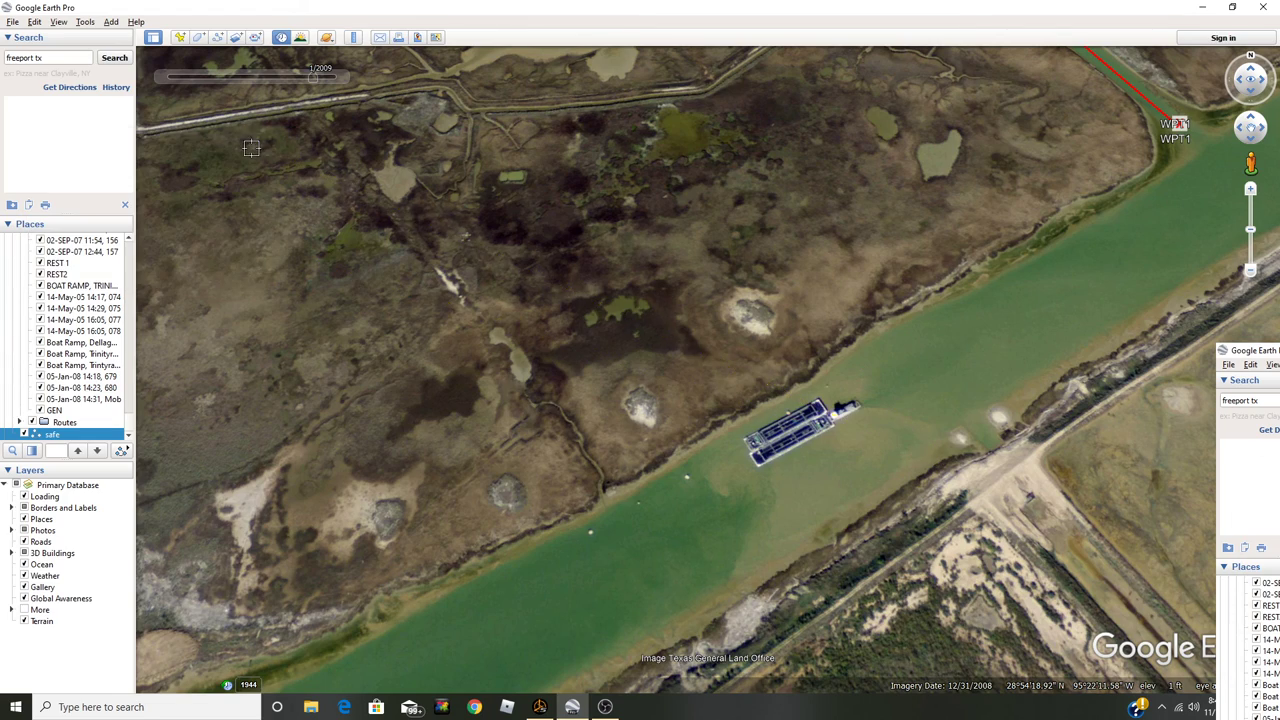
# Zoom out and pan to bring the inlet and discharge waypoints into view.
pyautogui.scroll(-5, 922, 412)
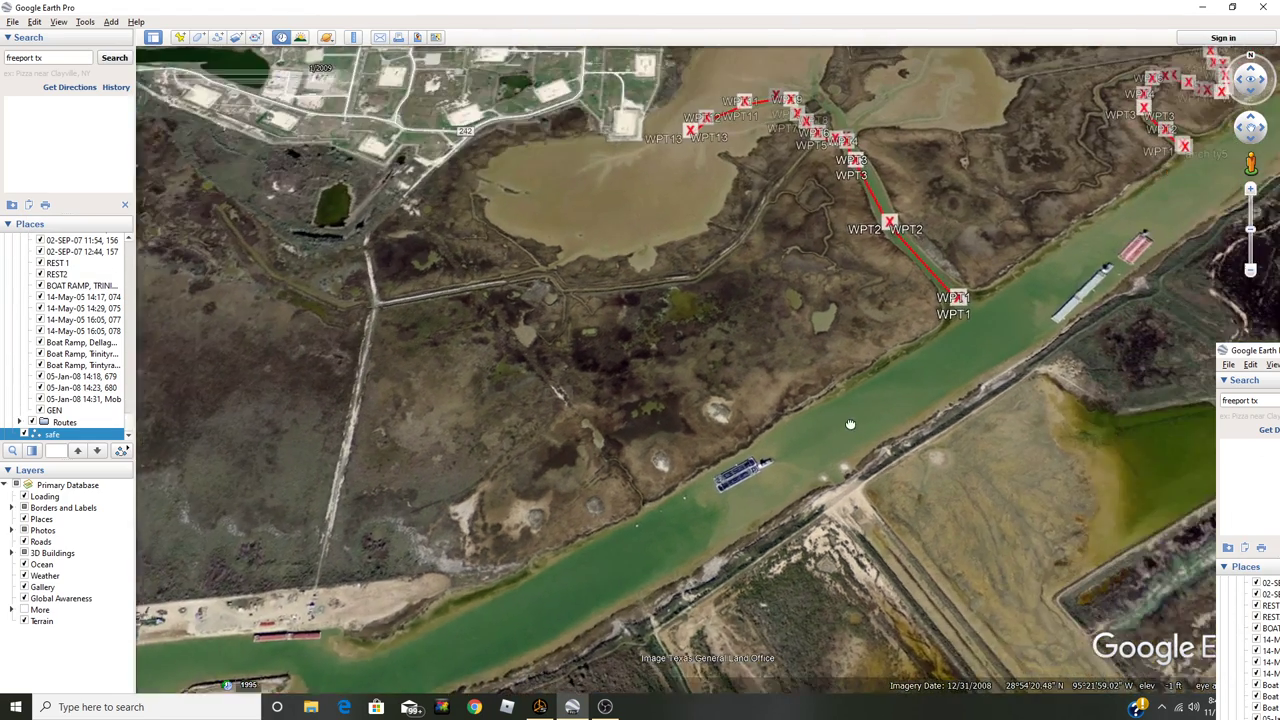
pyautogui.scroll(-5, 823, 394)
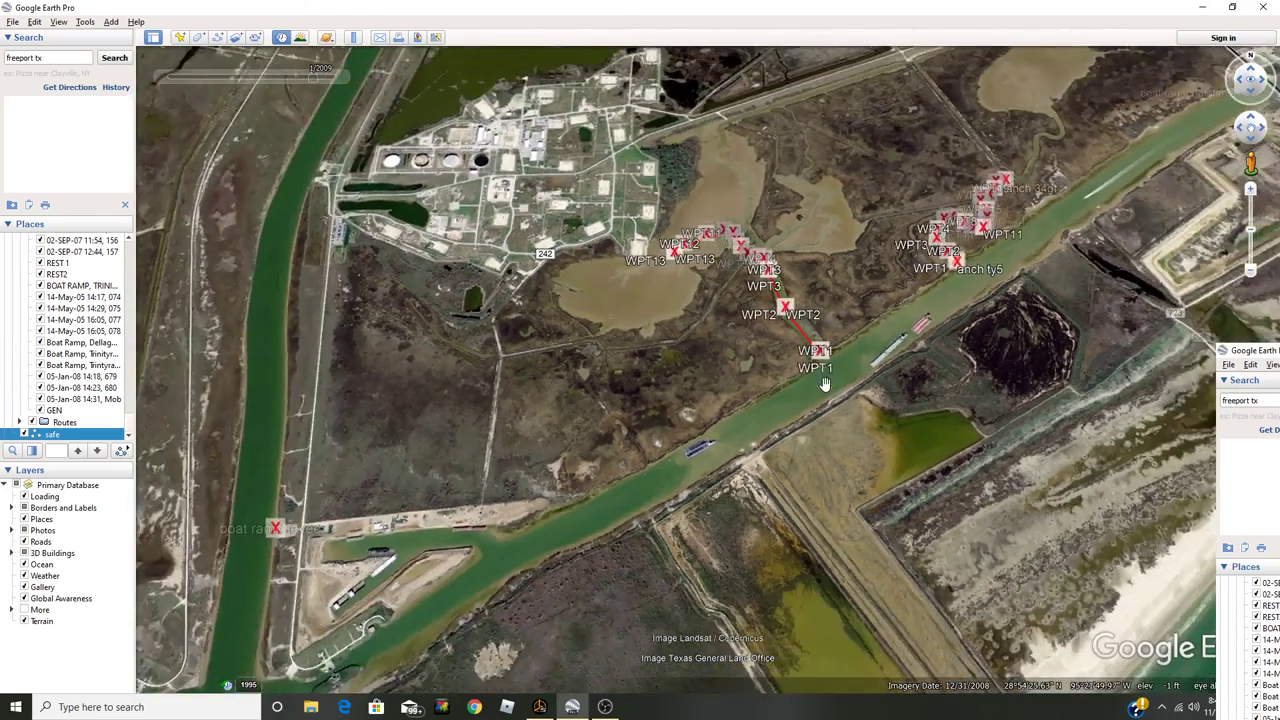
pyautogui.scroll(-2, 823, 383)
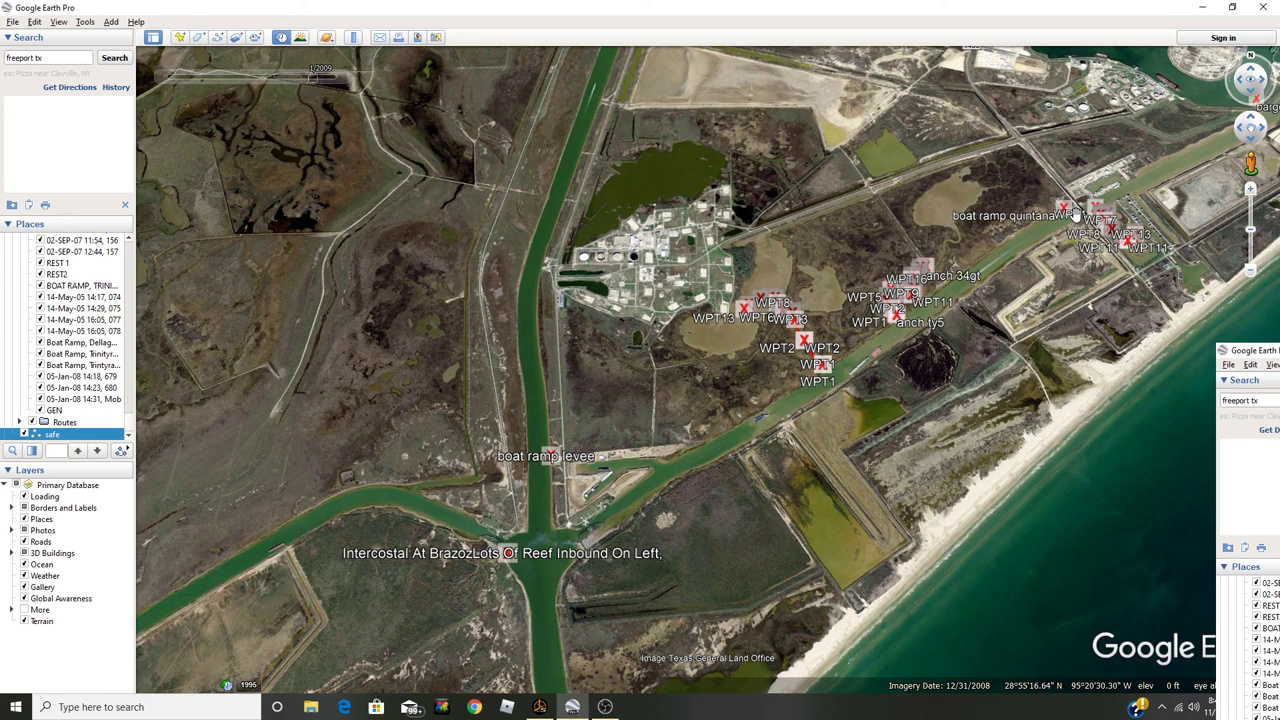
pyautogui.scroll(2, 1074, 208)
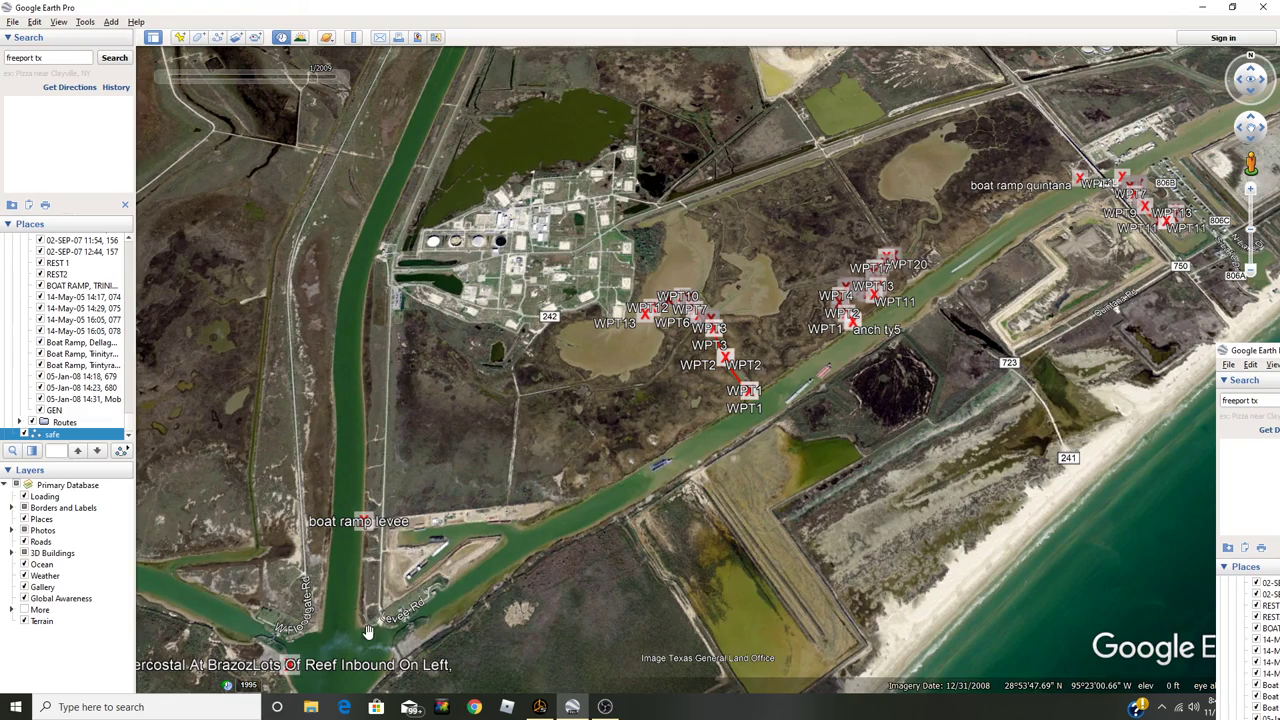
pyautogui.moveTo(368, 632); pyautogui.dragTo(644, 277)
pyautogui.moveTo(717, 570); pyautogui.dragTo(758, 470)
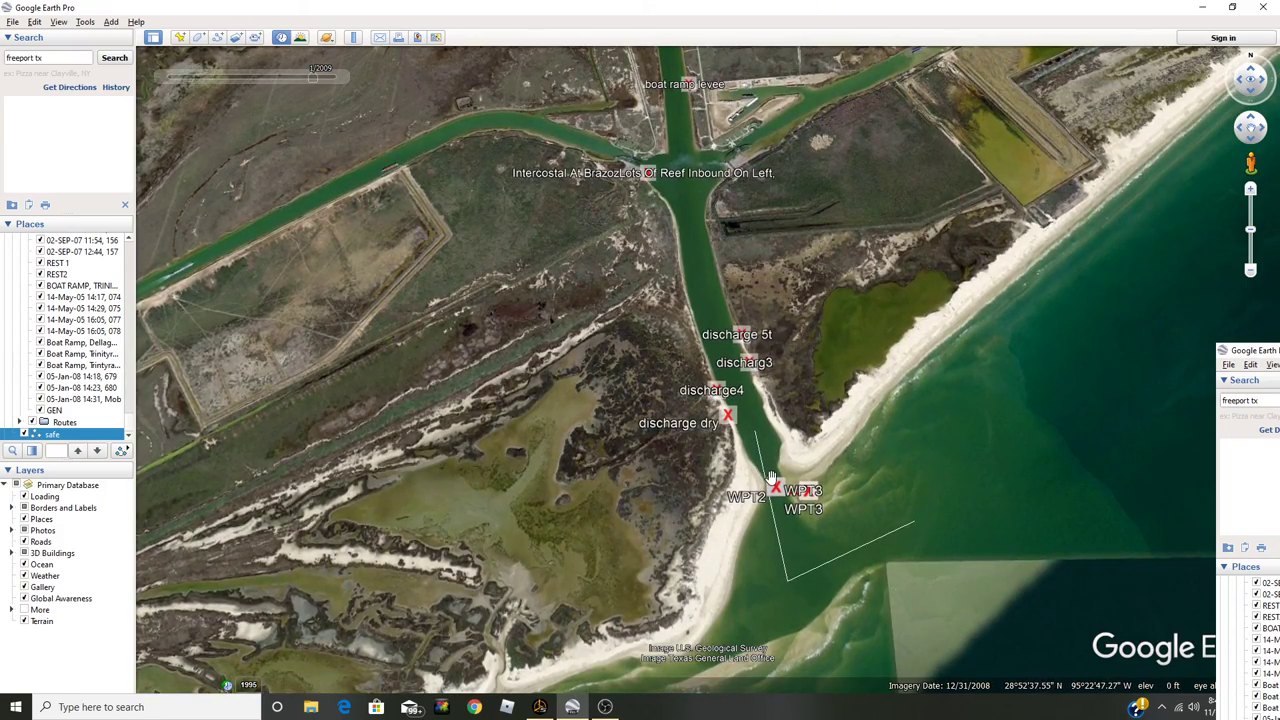
# Follow the coast northeast to Freeport harbour and its jetties, then pan back to the inlet.
pyautogui.moveTo(833, 389); pyautogui.dragTo(640, 514)
pyautogui.moveTo(903, 303); pyautogui.dragTo(740, 423)
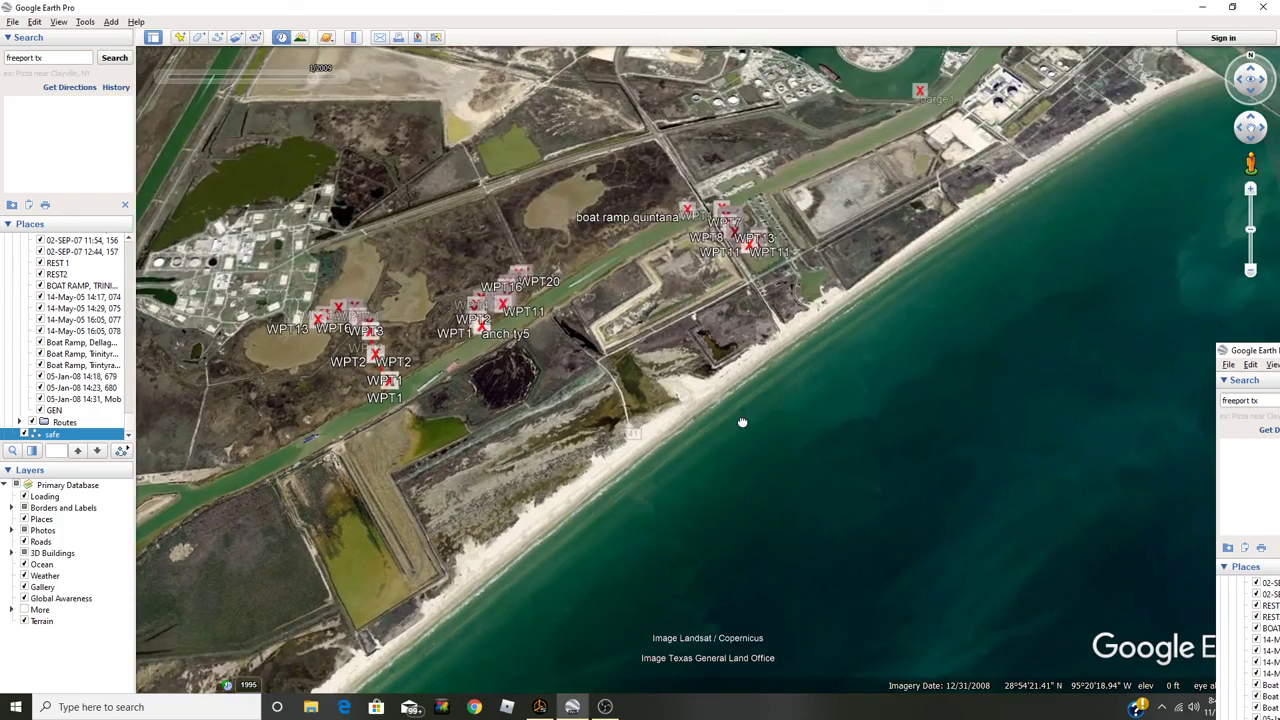
pyautogui.moveTo(919, 290); pyautogui.dragTo(706, 449)
pyautogui.moveTo(1088, 190); pyautogui.dragTo(865, 384)
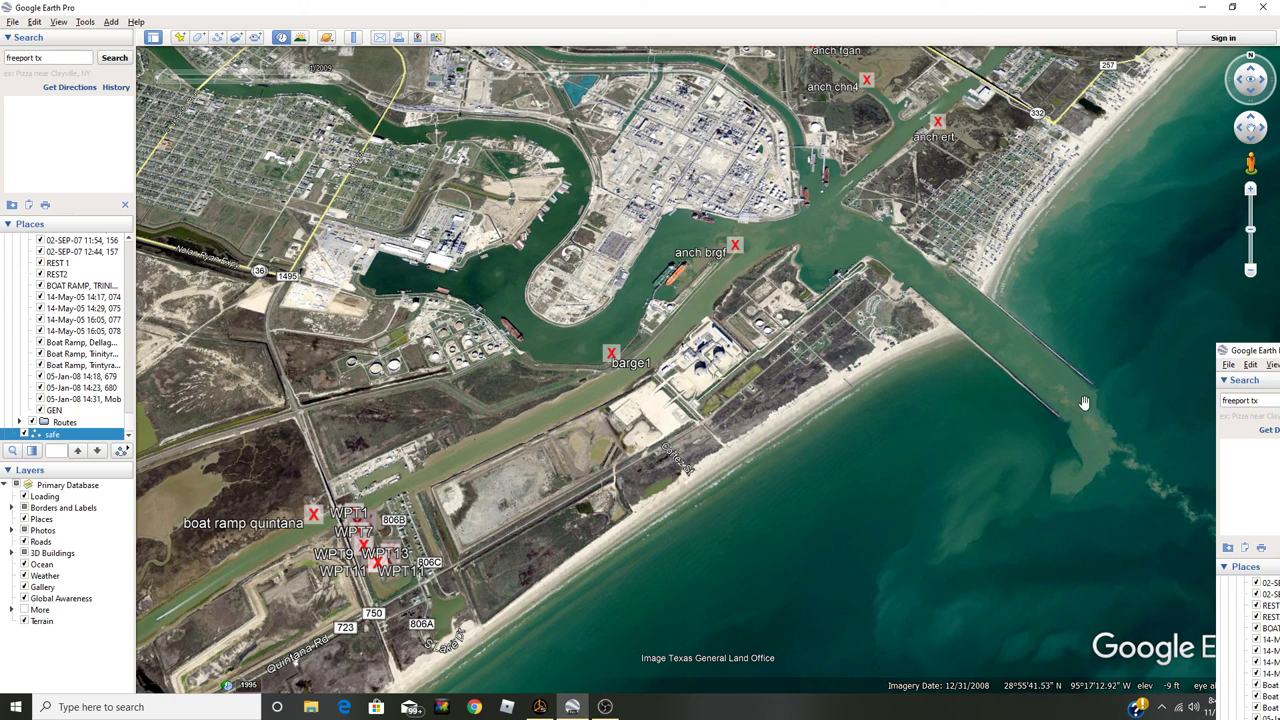
pyautogui.scroll(5, 1068, 388)
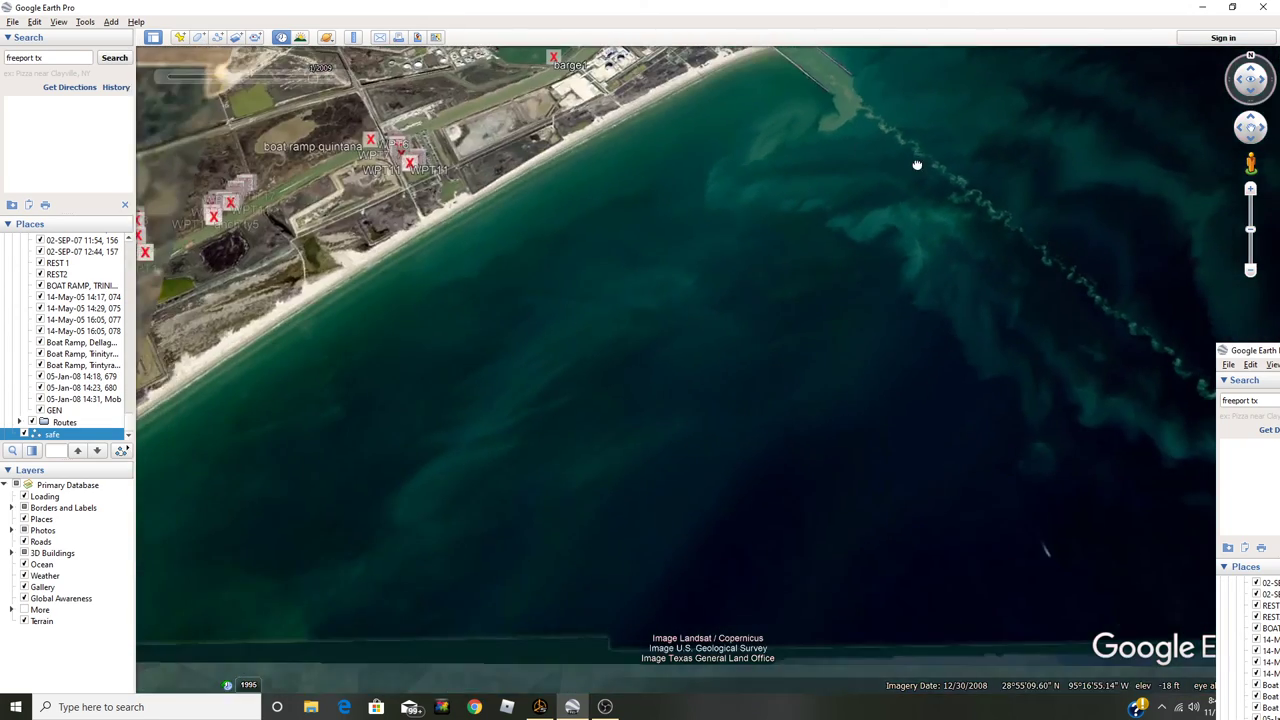
pyautogui.scroll(-3, 908, 185)
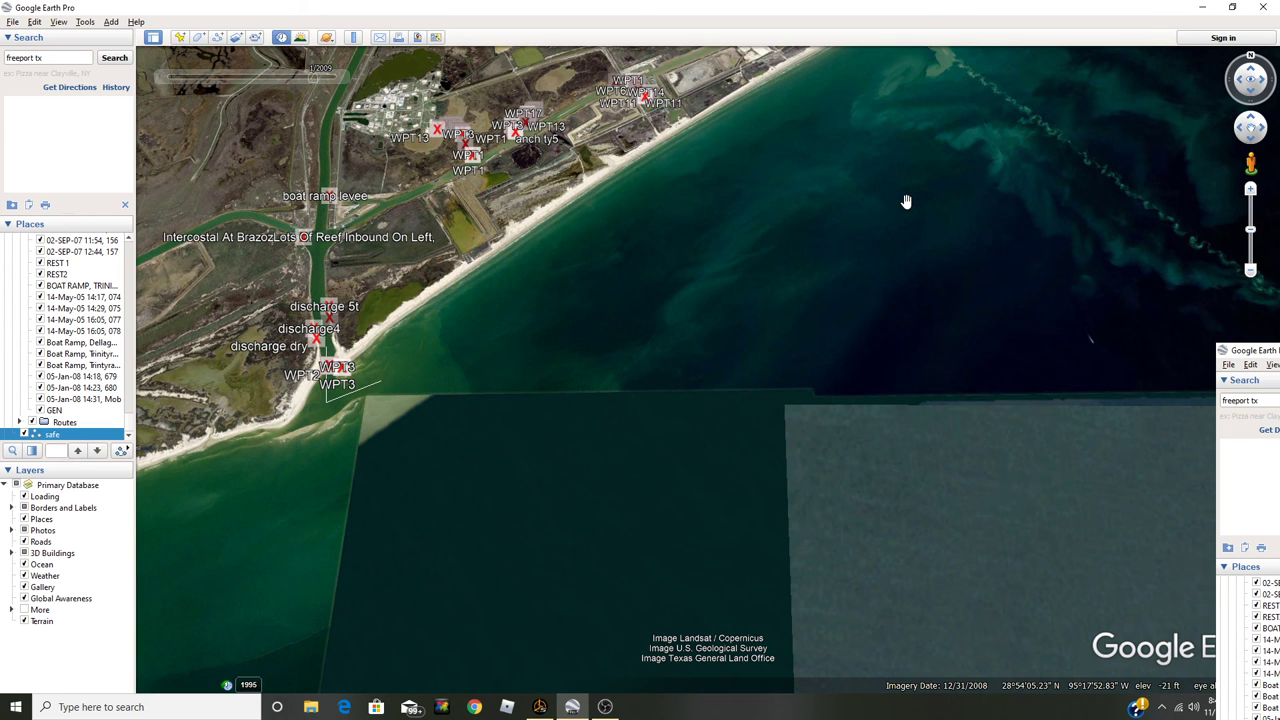
pyautogui.moveTo(798, 214); pyautogui.dragTo(914, 206)
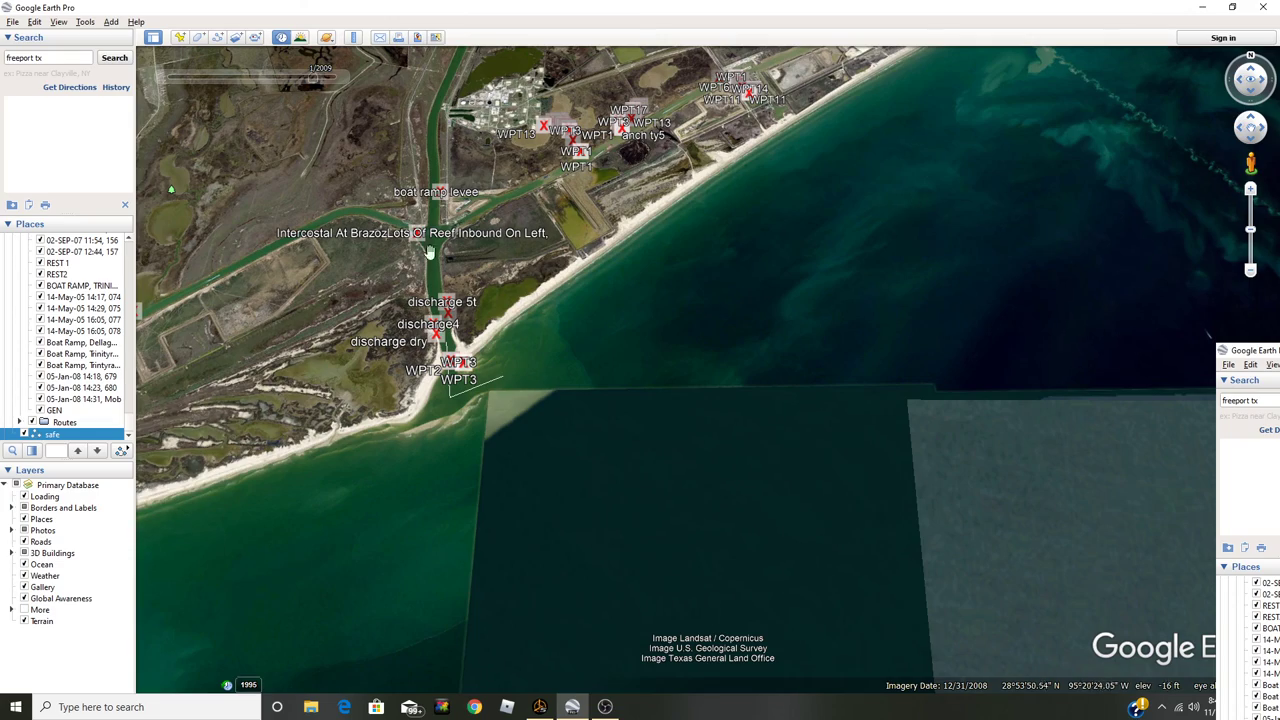
pyautogui.moveTo(546, 302); pyautogui.dragTo(736, 362)
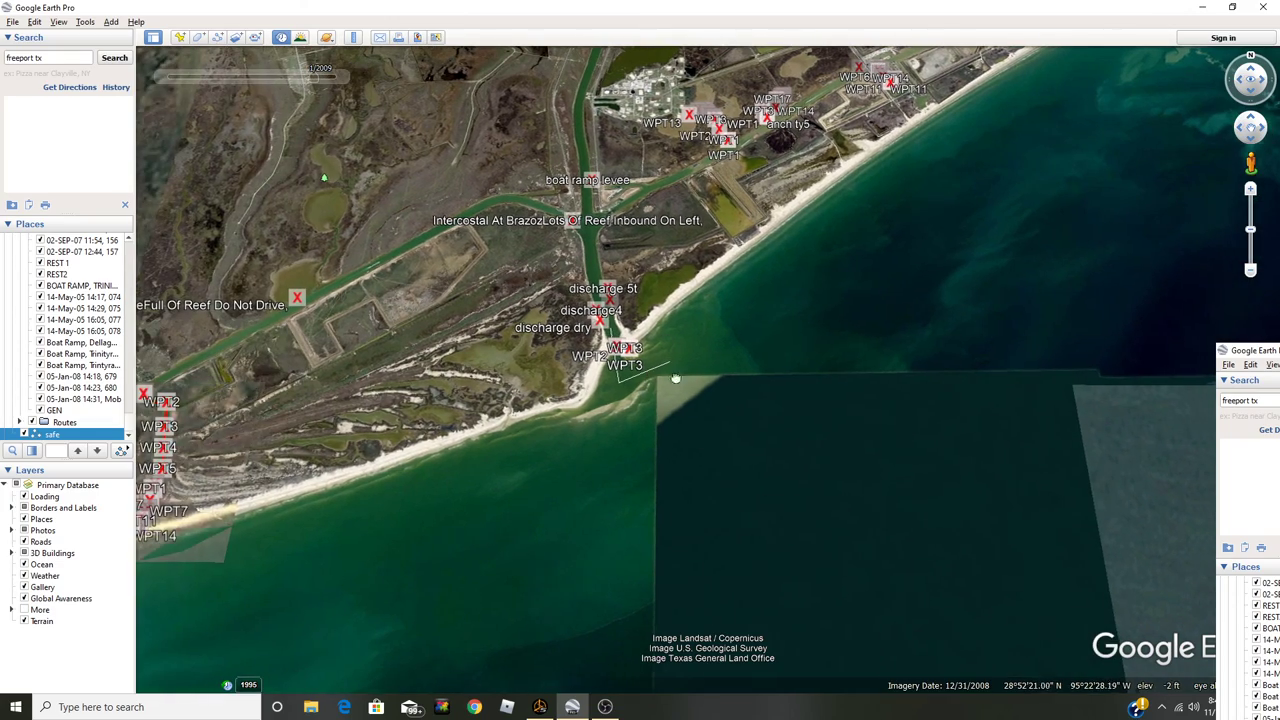
# Zoom in on the inlet near WPT2 and WPT3 and centre the white safe path.
pyautogui.scroll(5, 736, 362)
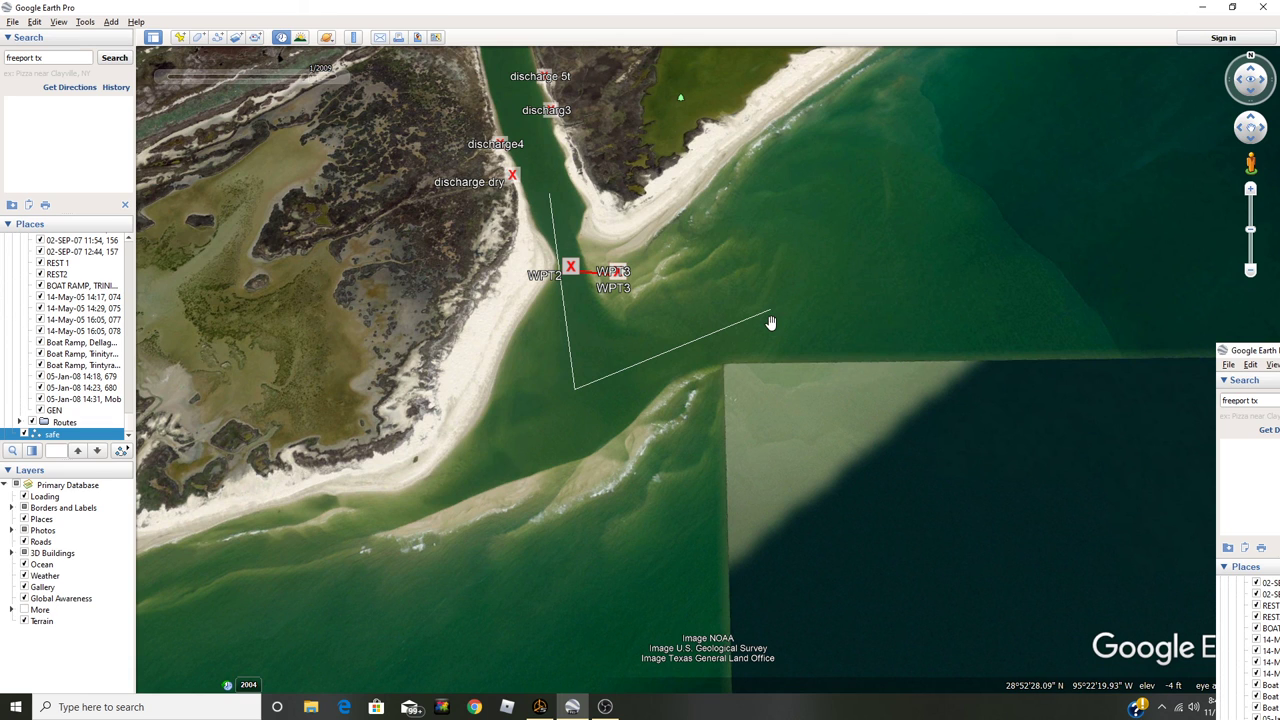
pyautogui.moveTo(651, 294); pyautogui.dragTo(690, 289)
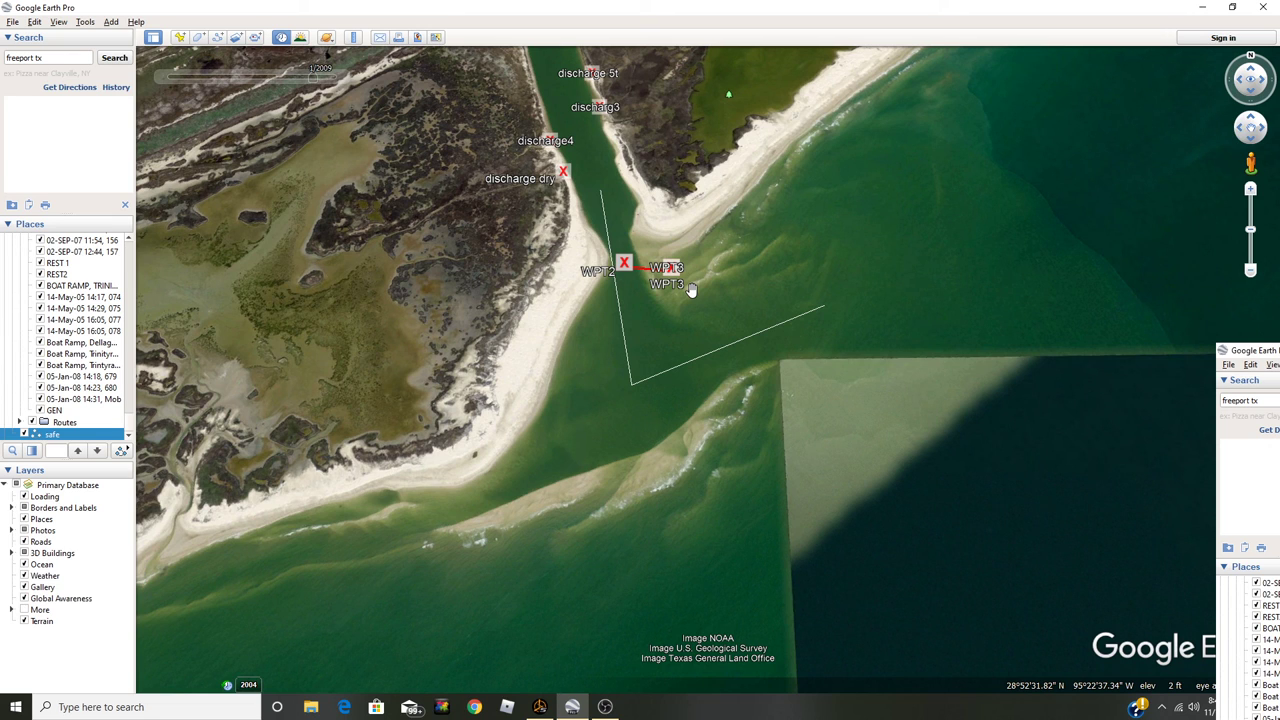